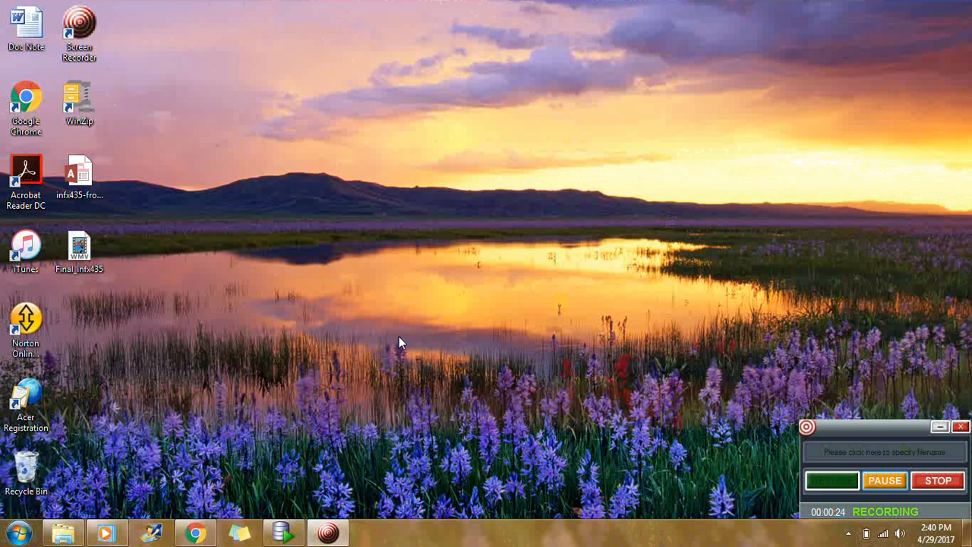
# - Bring the Oracle SQL Developer window to the front
pyautogui.moveTo(289, 527)
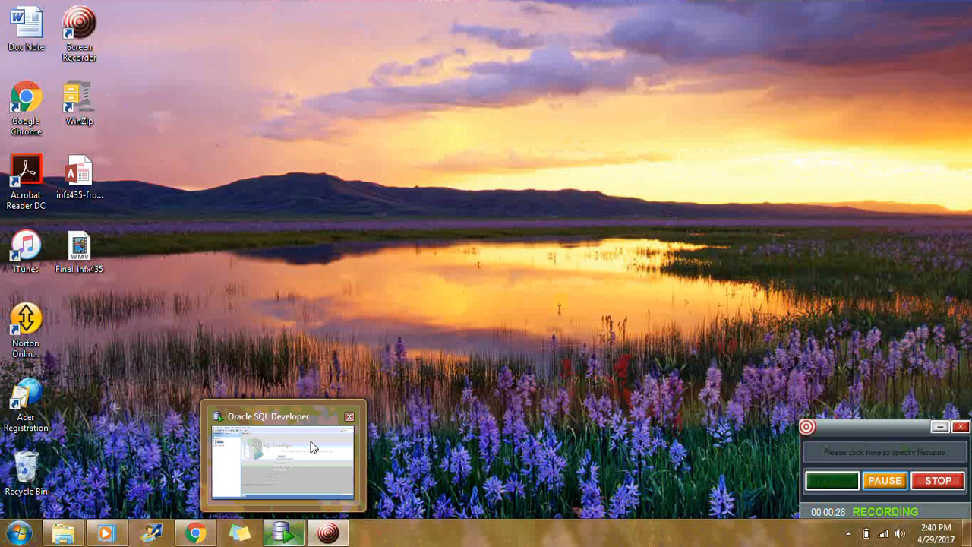
pyautogui.moveTo(312, 446)
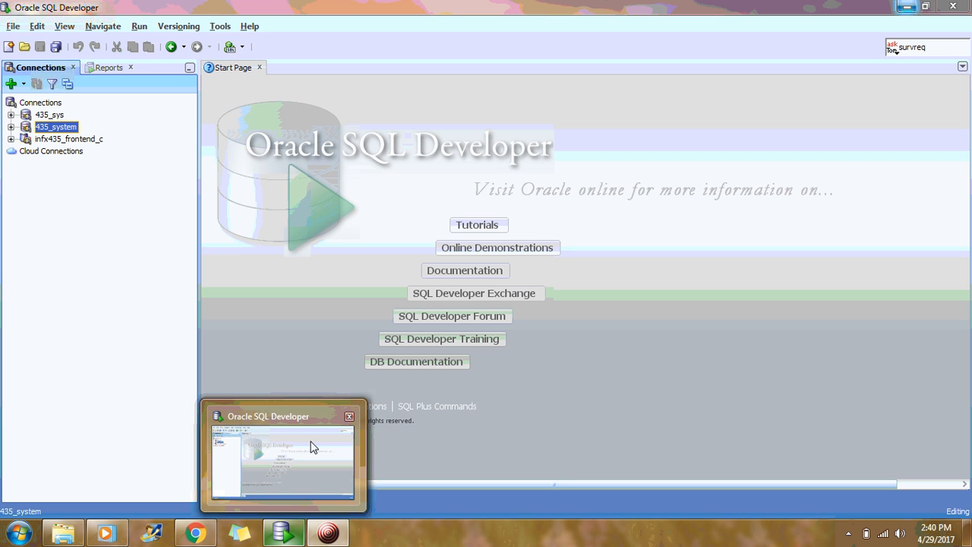
pyautogui.click(312, 444)
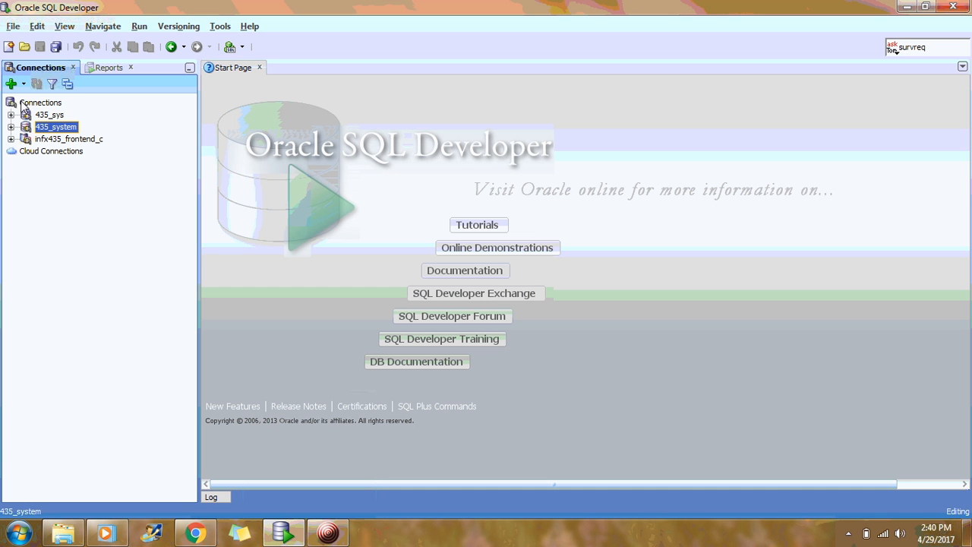
# - Expand the 435_system connection's tables and scroll down the tree to Other Users
pyautogui.doubleClick(63, 130)
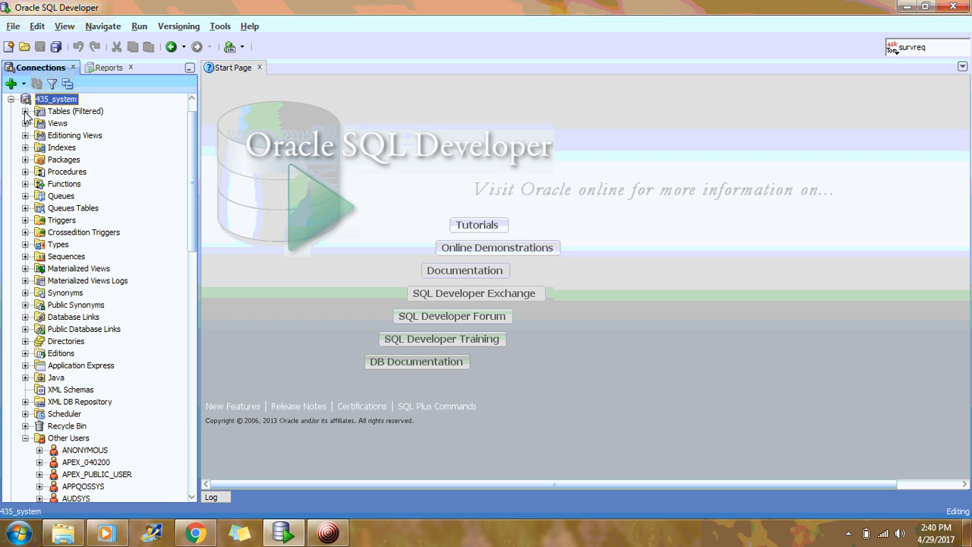
pyautogui.click(25, 112)
pyautogui.scroll(-8, 92, 126)
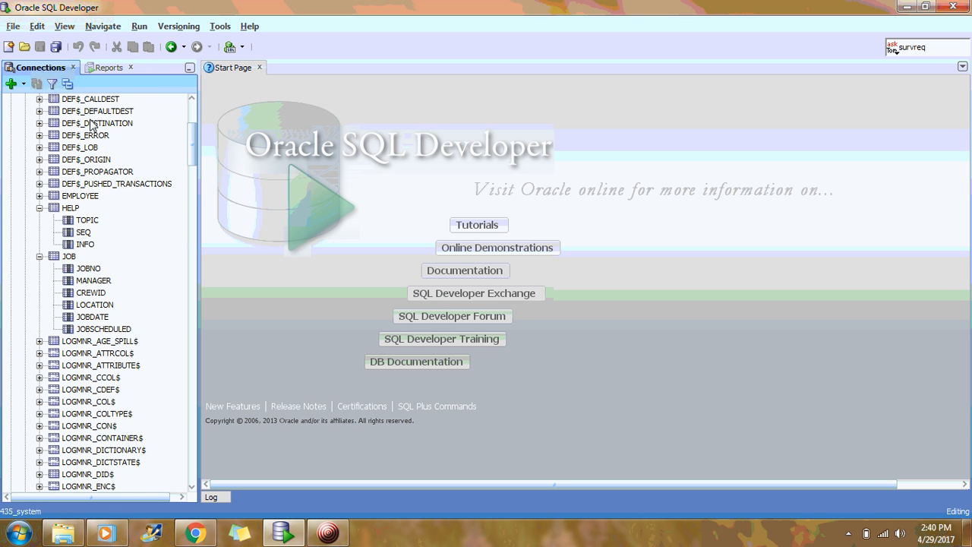
pyautogui.scroll(-20, 92, 126)
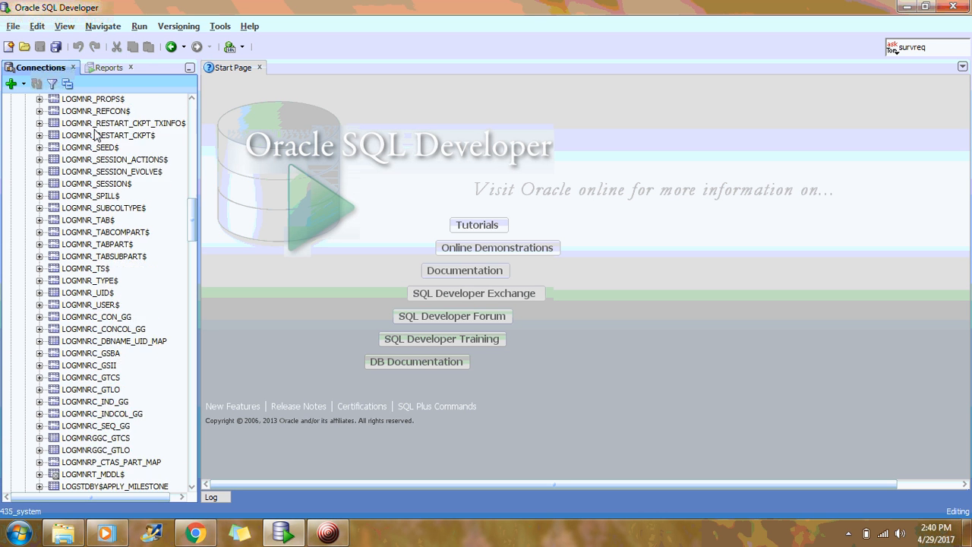
pyautogui.scroll(-20, 84, 174)
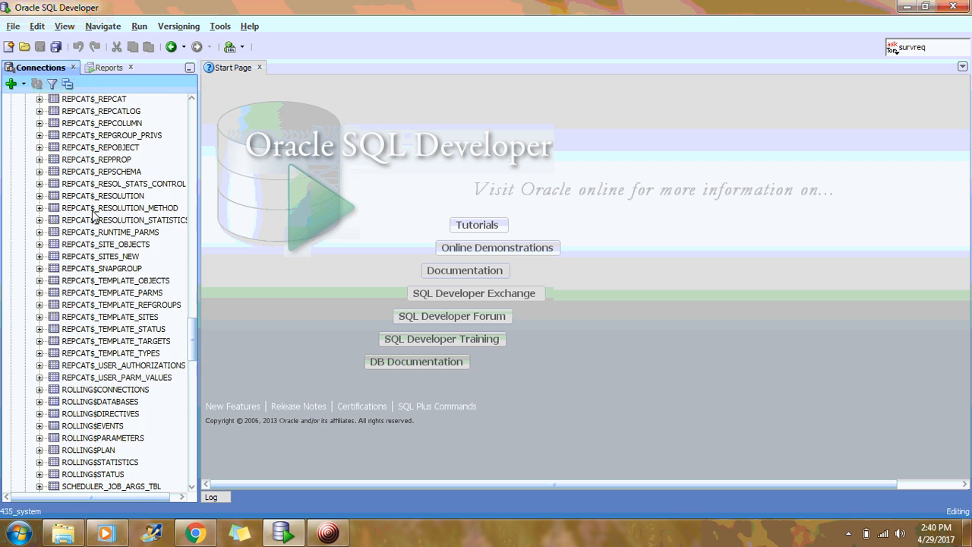
pyautogui.scroll(-10, 99, 219)
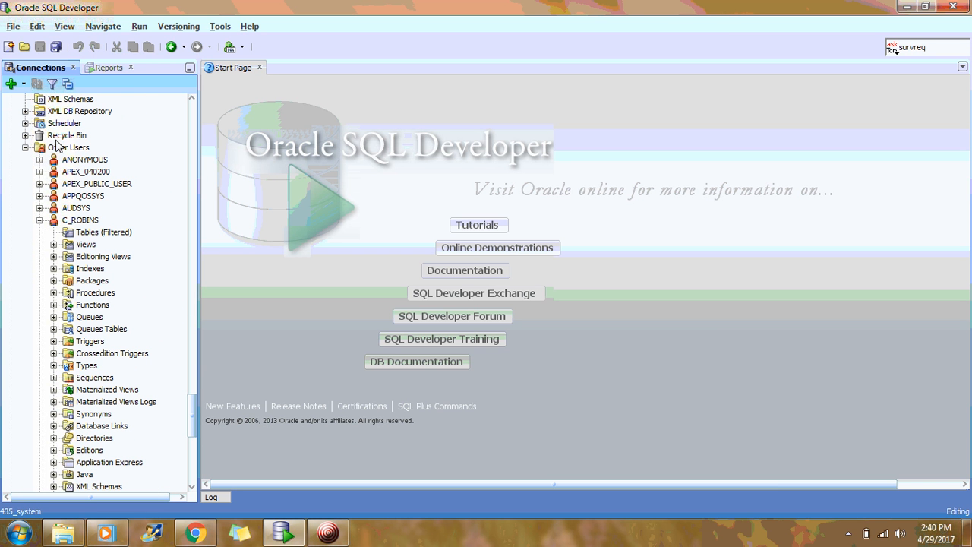
pyautogui.rightClick(55, 149)
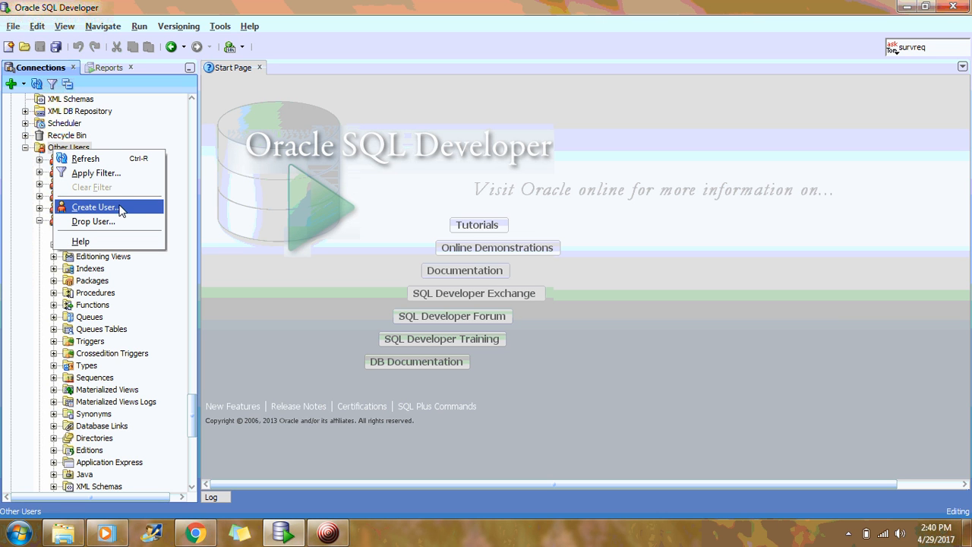
pyautogui.press('Return')
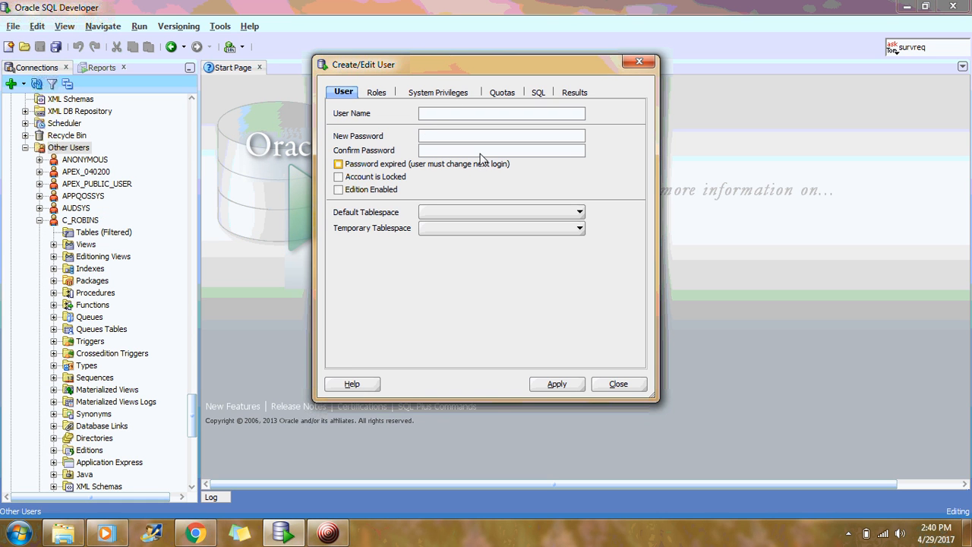
pyautogui.click(430, 114)
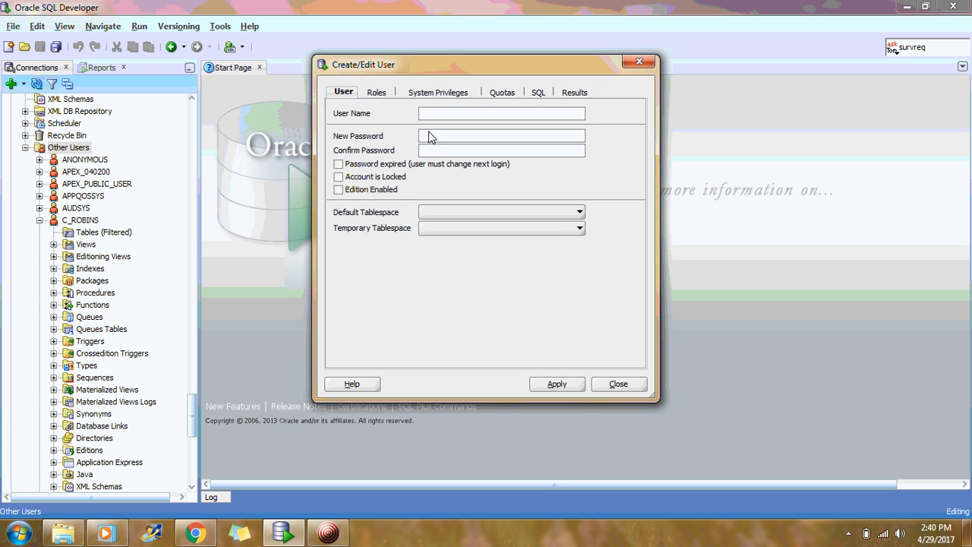
pyautogui.click(378, 94)
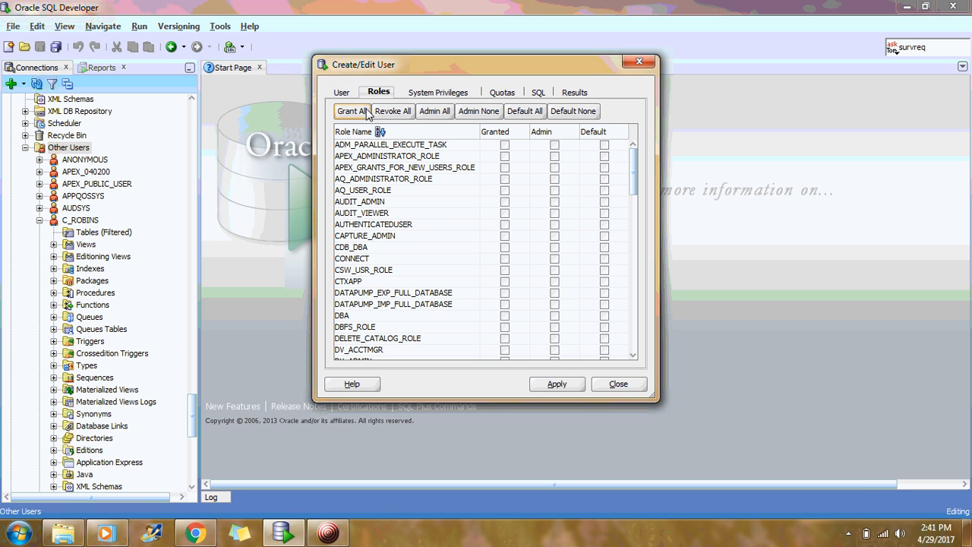
pyautogui.click(433, 93)
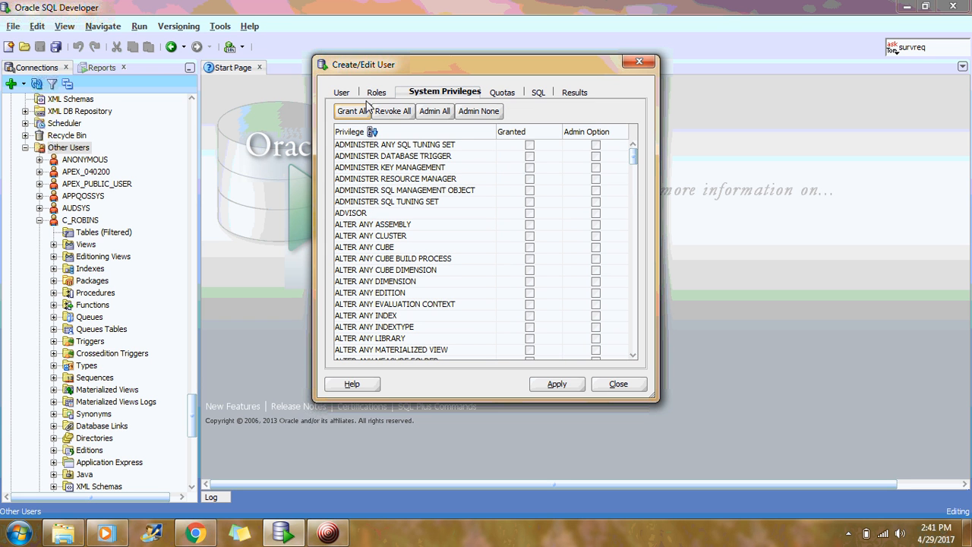
pyautogui.click(639, 62)
pyautogui.scroll(-2, 76, 220)
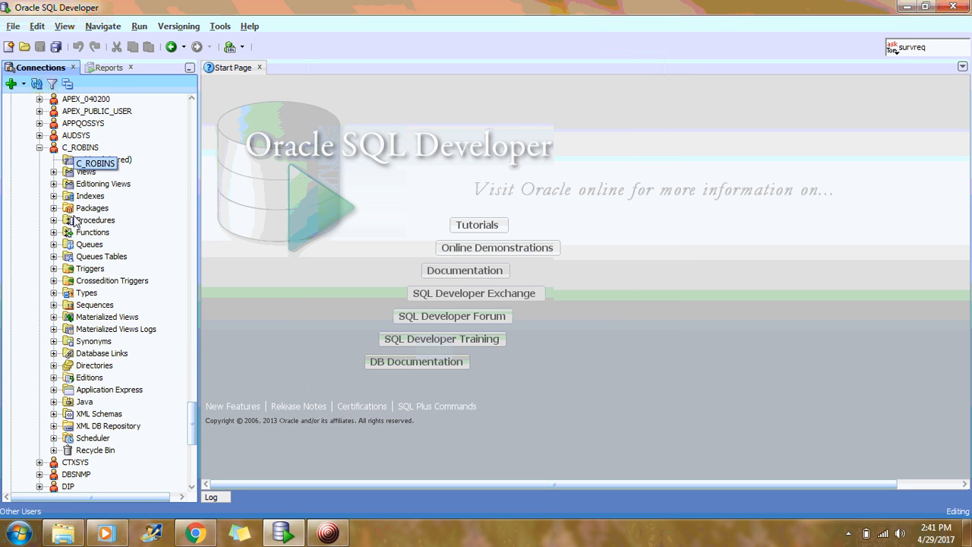
pyautogui.scroll(2, 96, 154)
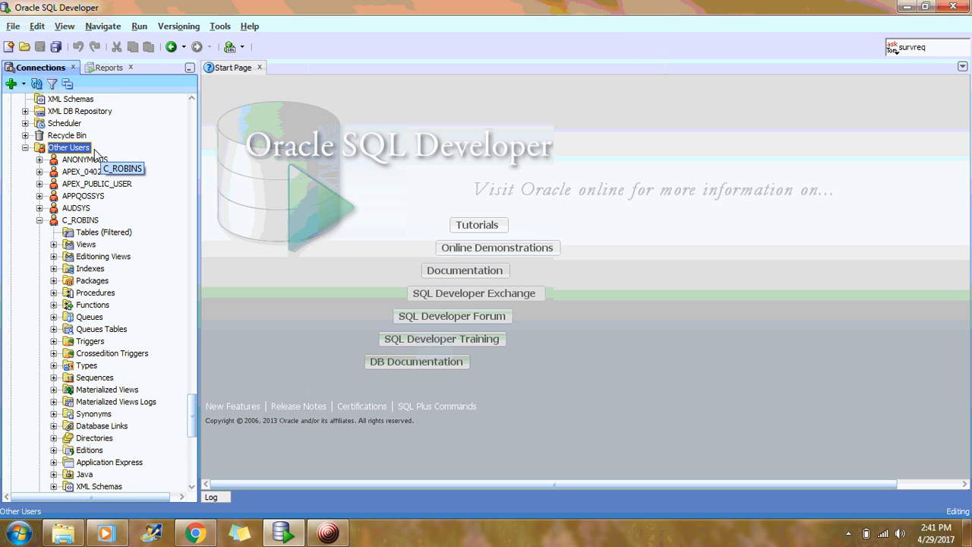
pyautogui.click(39, 220)
pyautogui.click(79, 221)
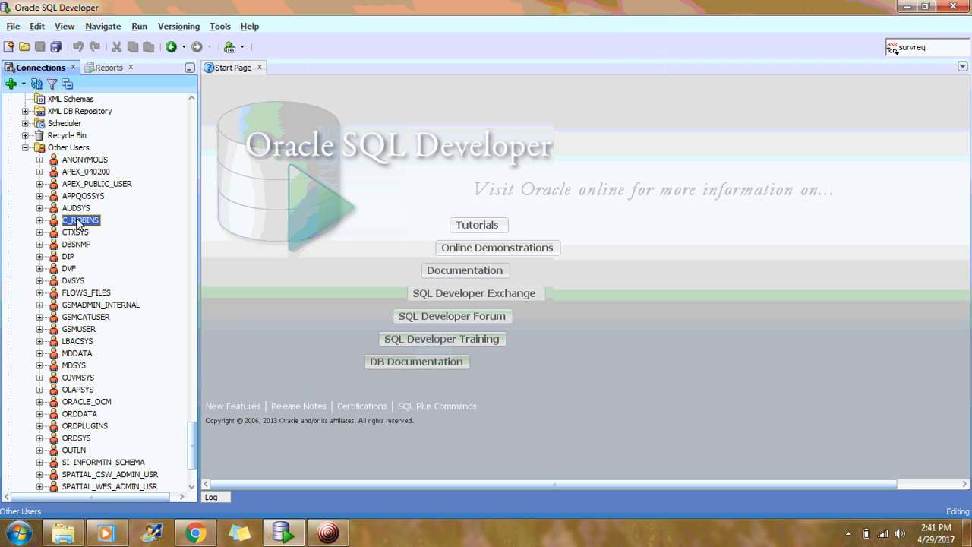
pyautogui.click(40, 219)
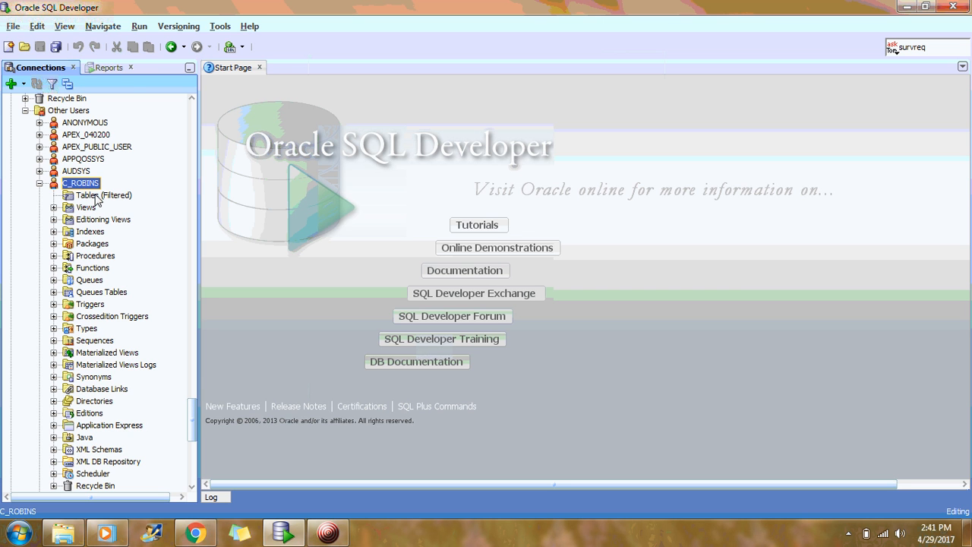
pyautogui.scroll(-1, 97, 200)
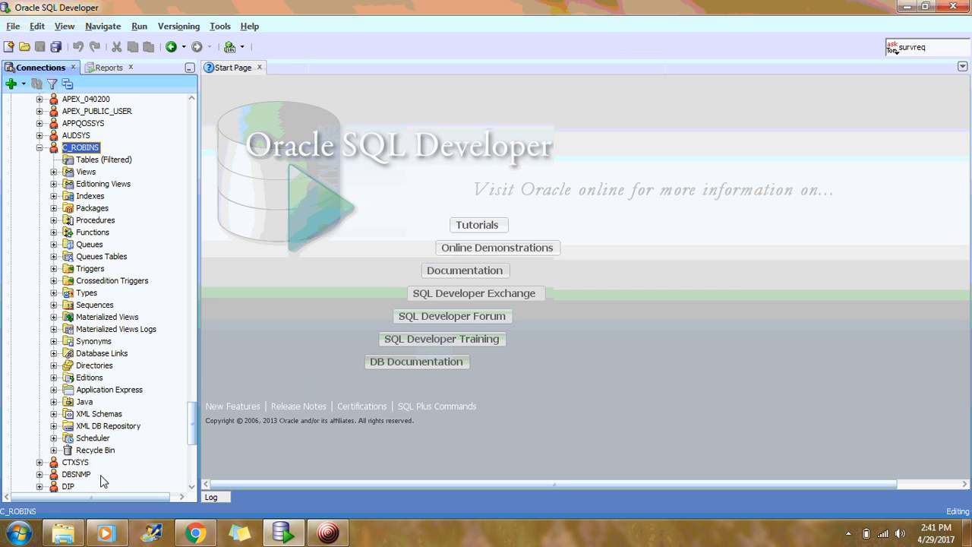
pyautogui.scroll(2, 72, 220)
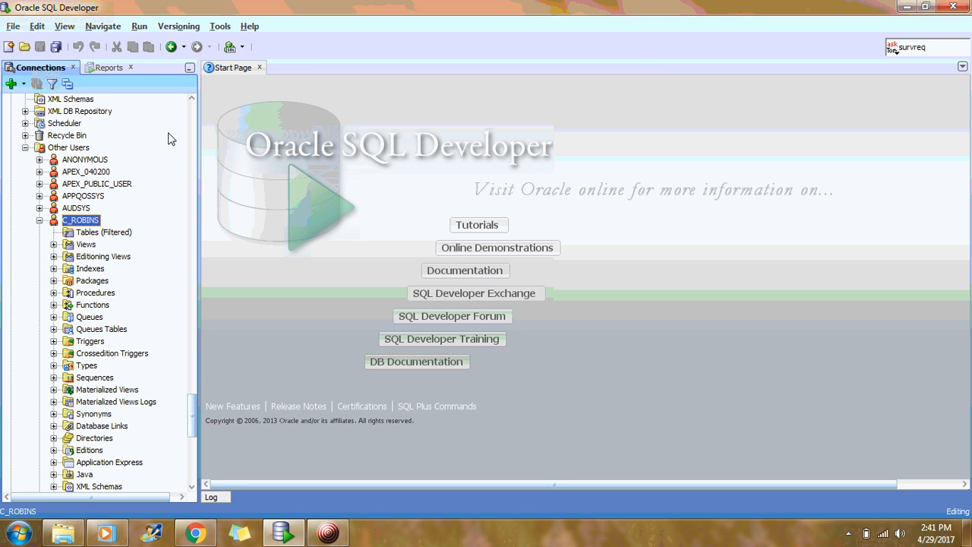
# - Open export.sql from the downloaded database folder in a worksheet
pyautogui.click(13, 26)
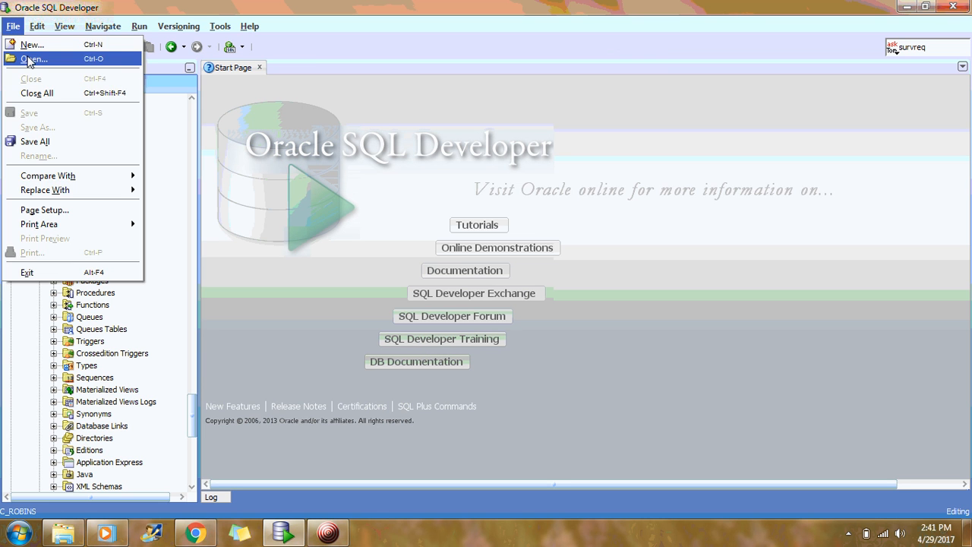
pyautogui.click(28, 61)
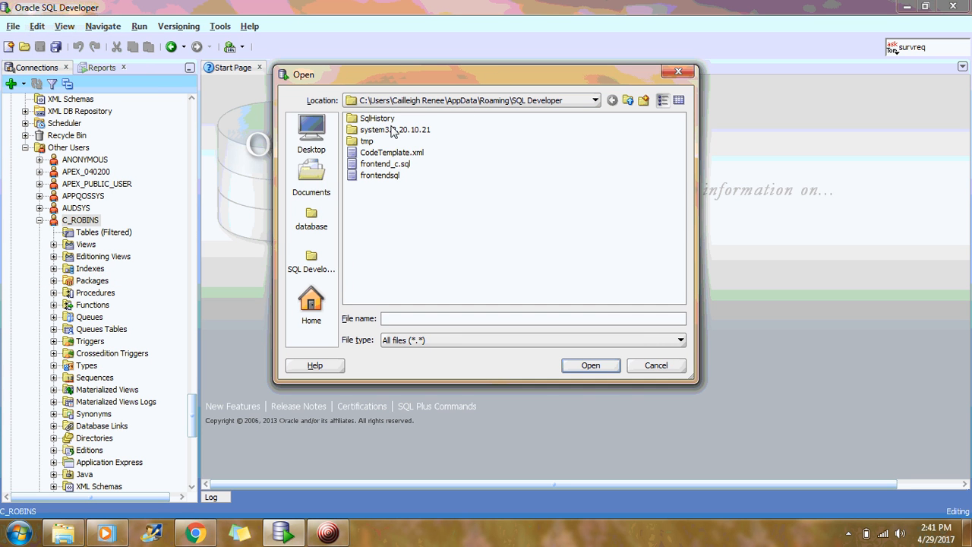
pyautogui.click(315, 222)
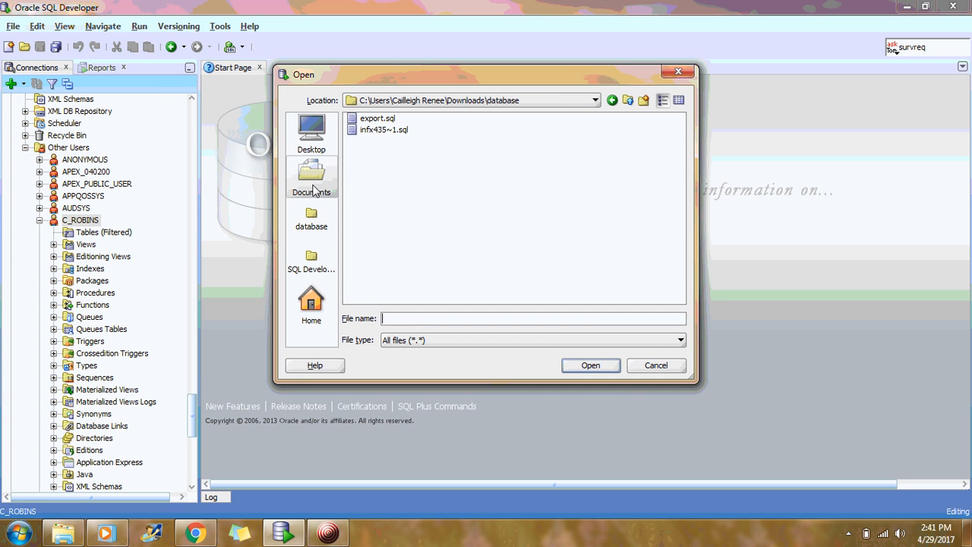
pyautogui.doubleClick(372, 118)
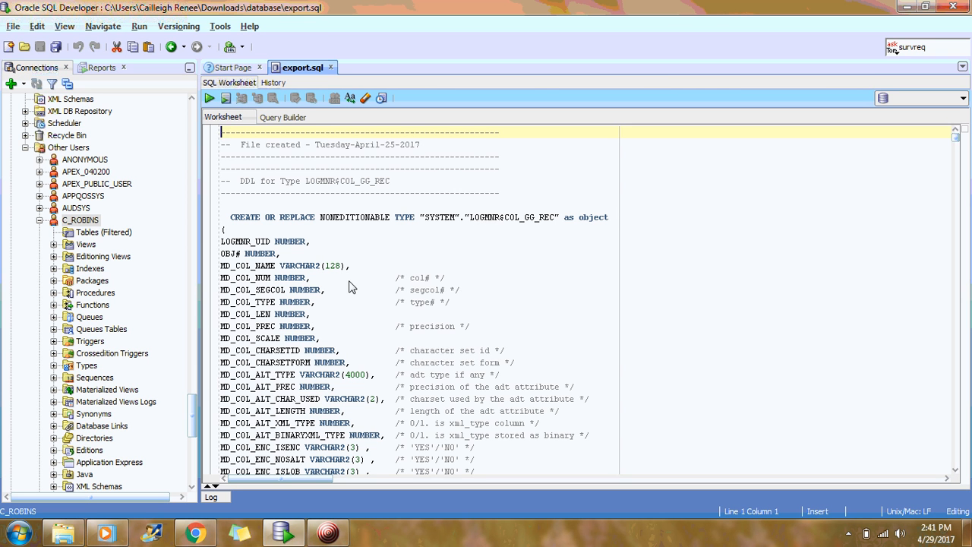
pyautogui.moveTo(956, 146)
pyautogui.mouseDown()
pyautogui.moveTo(967, 262)
pyautogui.moveTo(954, 132)
pyautogui.mouseUp()
# - Open infx435~1.sql in a new worksheet and scroll the Connections tree back to the top
pyautogui.click(13, 25)
pyautogui.click(32, 58)
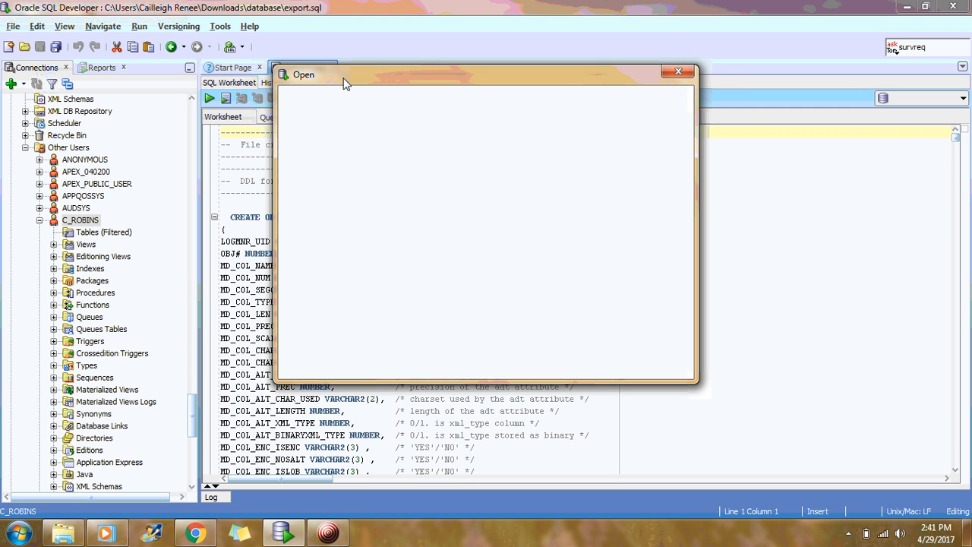
pyautogui.doubleClick(384, 134)
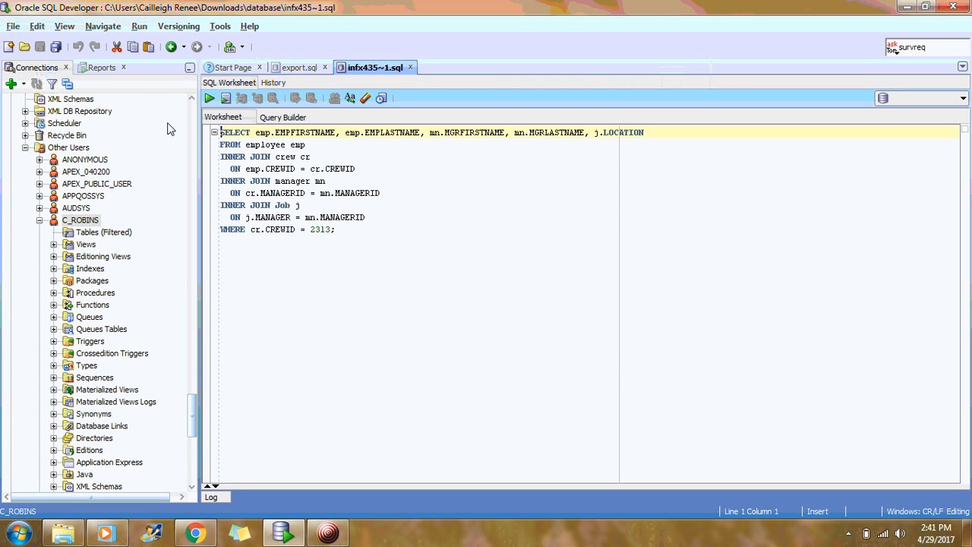
pyautogui.click(192, 104)
pyautogui.click(192, 106)
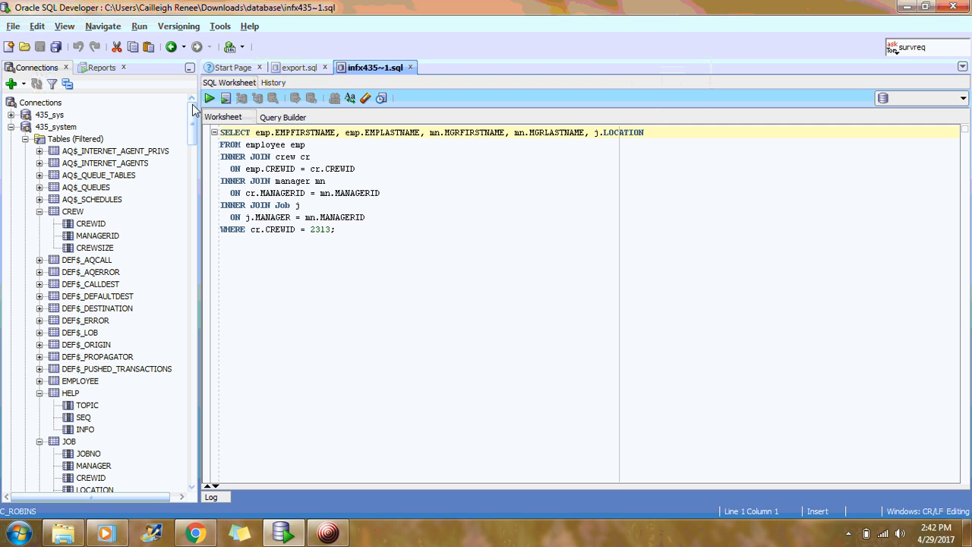
# - View the CREW, EMPLOYEE and JOB table columns, then return to the export.sql script
pyautogui.doubleClick(73, 212)
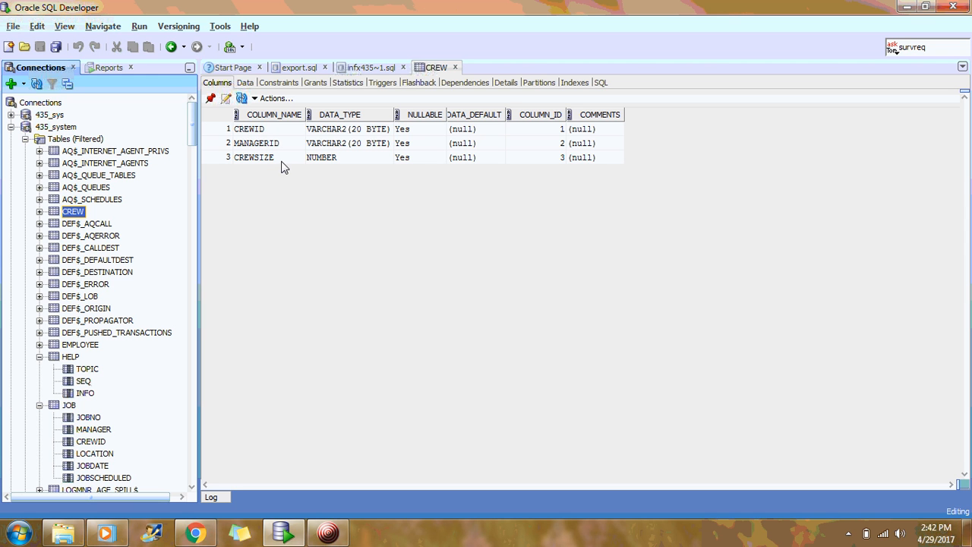
pyautogui.click(70, 345)
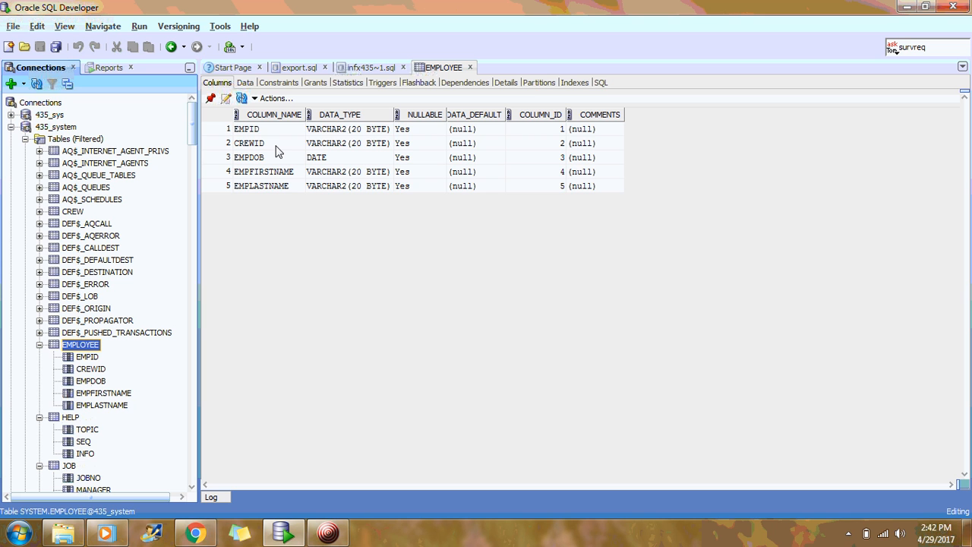
pyautogui.doubleClick(69, 465)
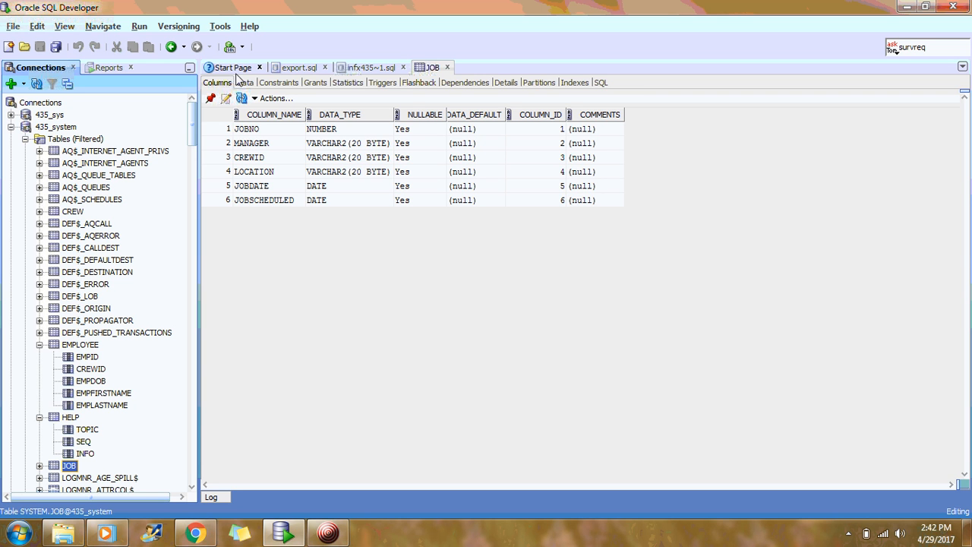
pyautogui.click(299, 69)
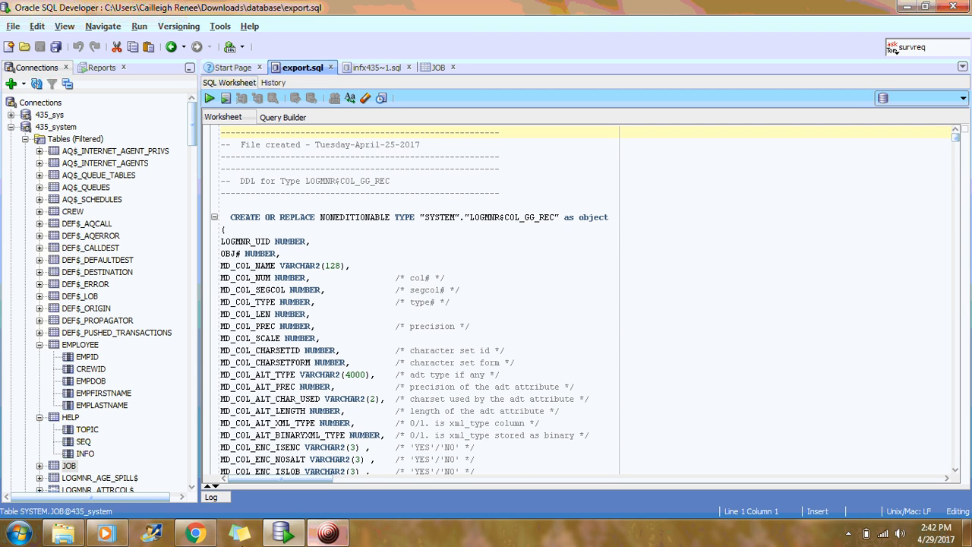
# - Launch Access 2016 from the Start menu
pyautogui.click(21, 533)
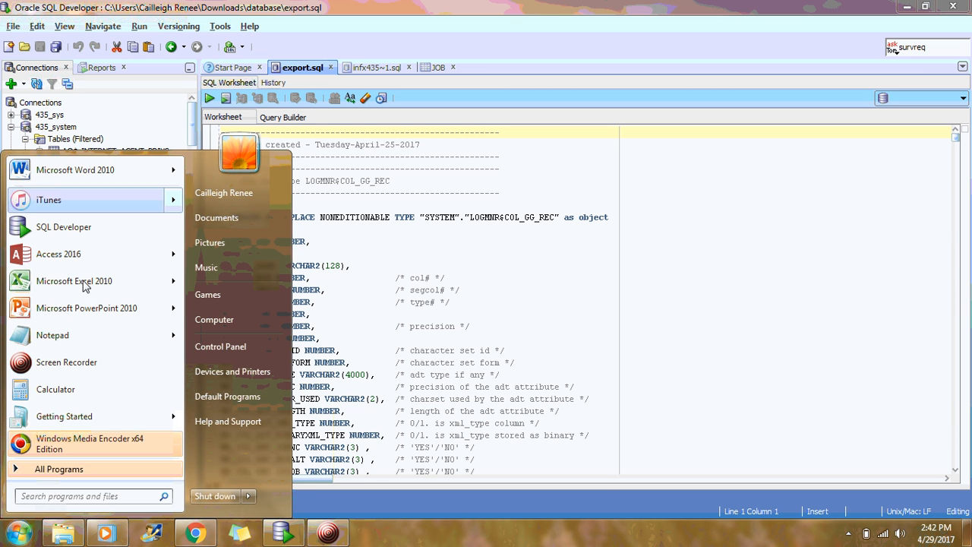
pyautogui.click(90, 255)
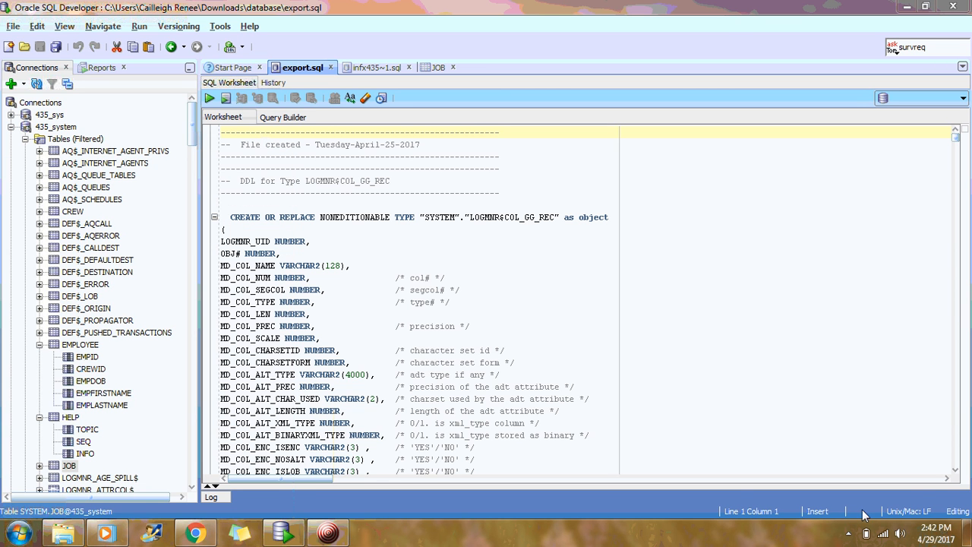
pyautogui.click(334, 533)
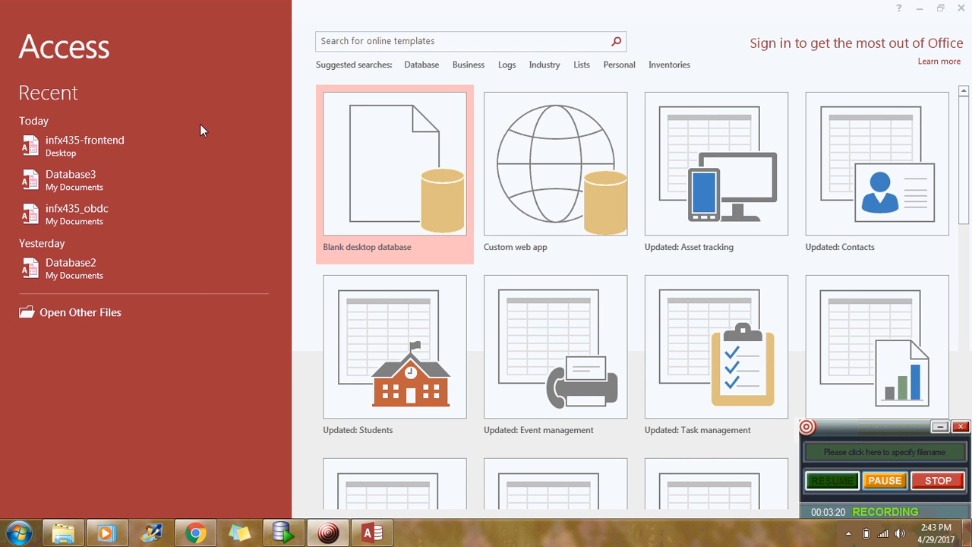
# - Create the blank desktop database Database4, then minimize Access
pyautogui.click(410, 178)
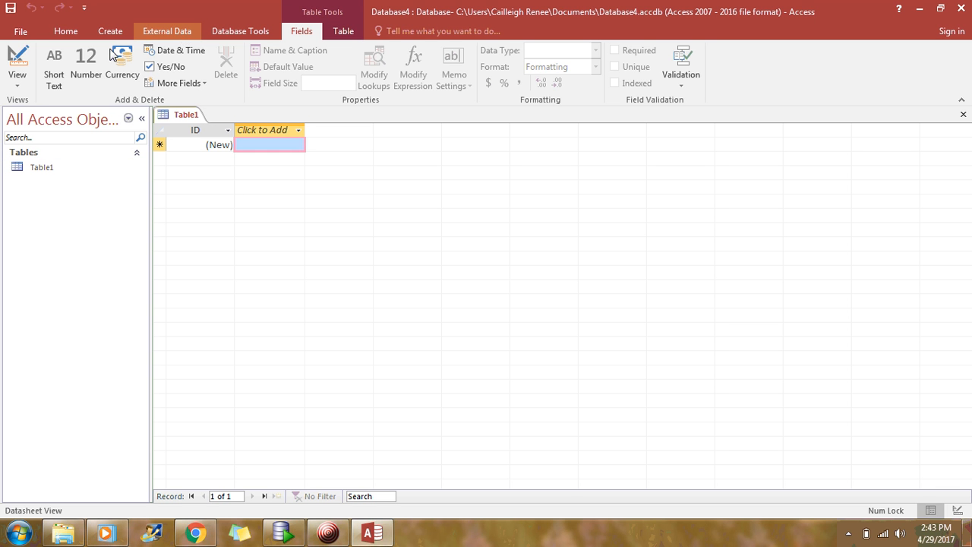
pyautogui.click(920, 13)
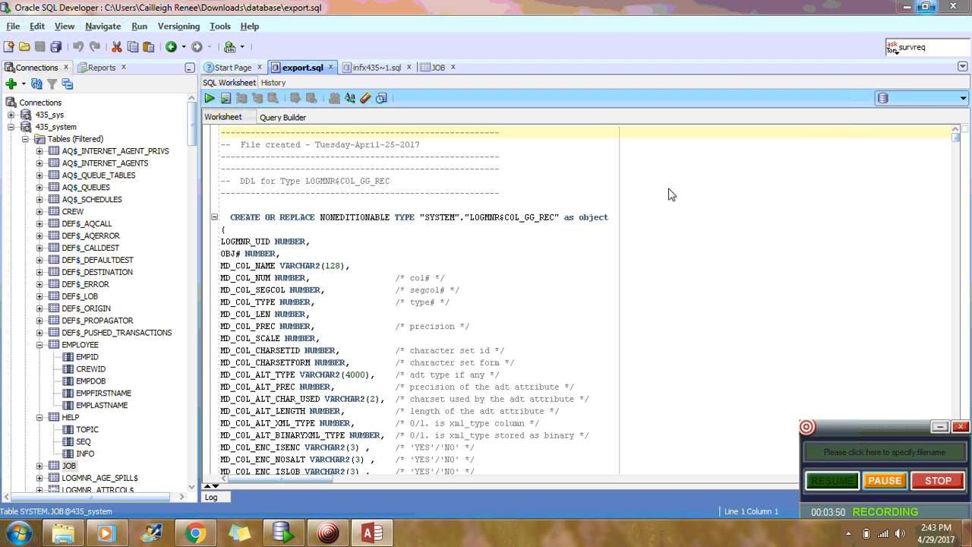
# - Minimize SQL Developer, open Control Panel from Start, and search it for 'admin'
pyautogui.click(909, 9)
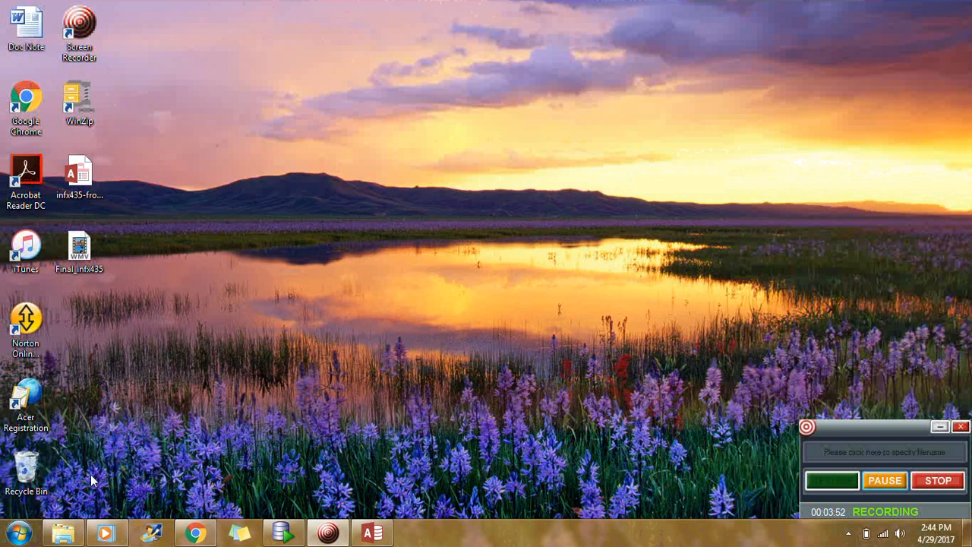
pyautogui.click(18, 533)
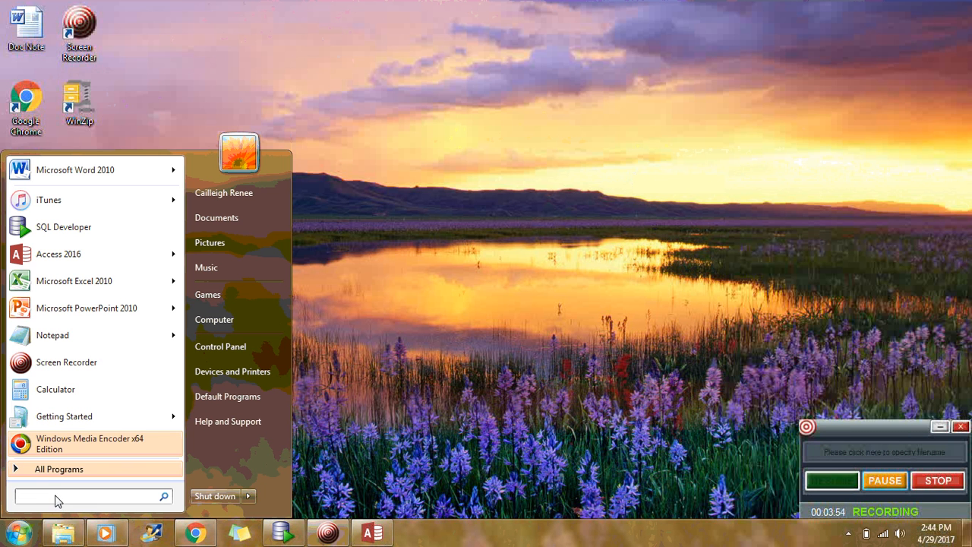
pyautogui.click(872, 486)
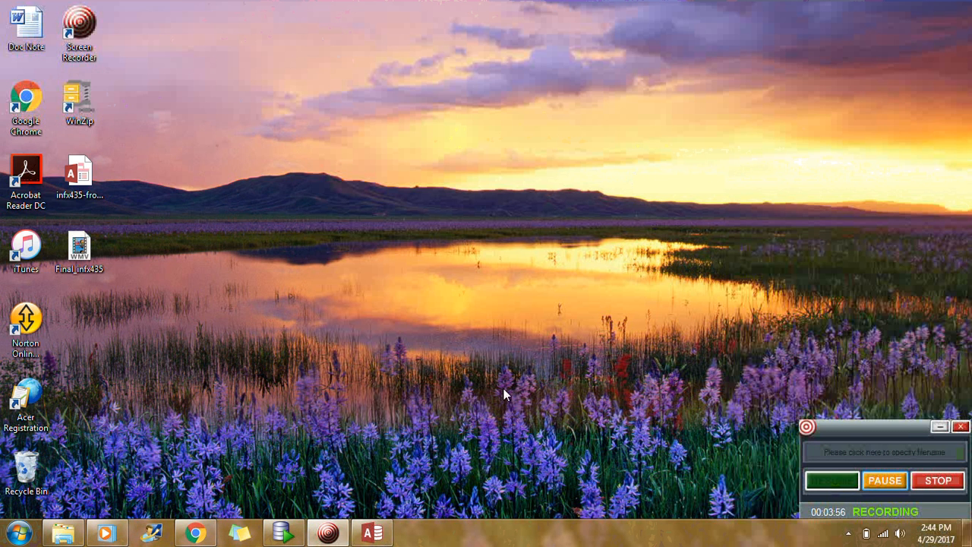
pyautogui.click(17, 534)
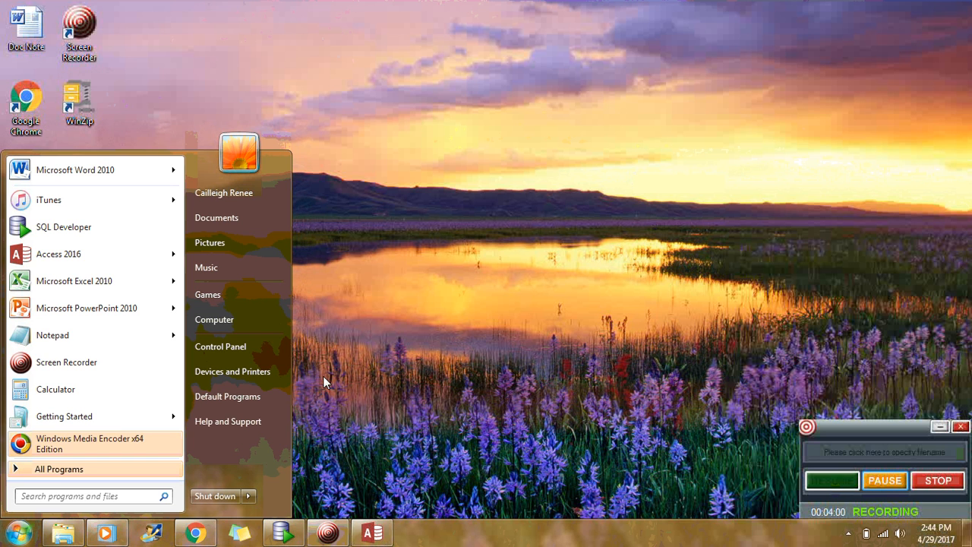
pyautogui.click(213, 349)
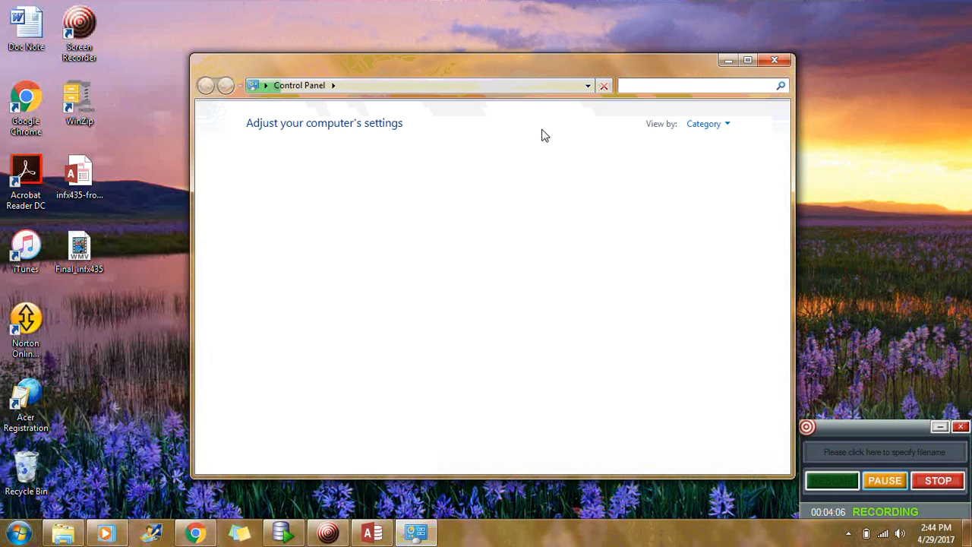
pyautogui.write('admin')
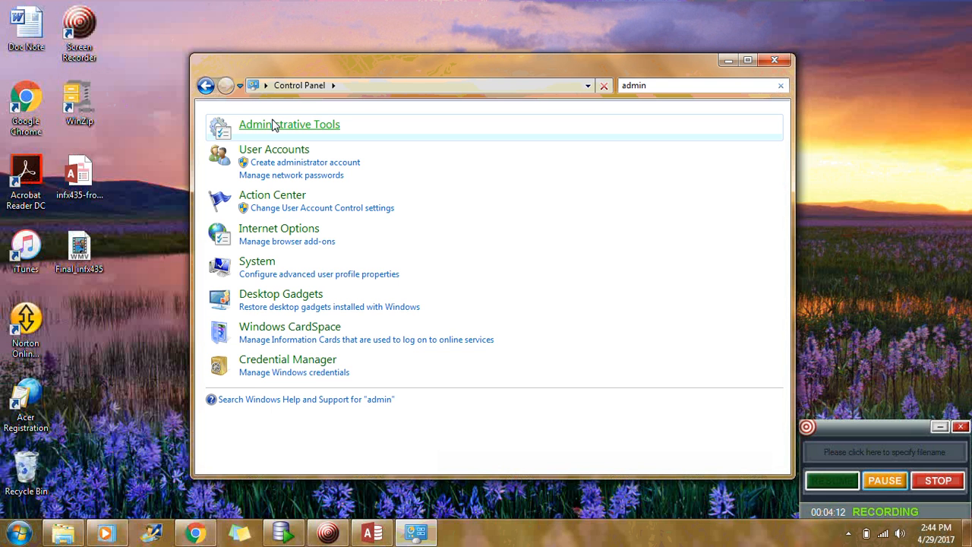
# - Open Data Sources (ODBC) from Administrative Tools and show the System DSN list
pyautogui.click(274, 125)
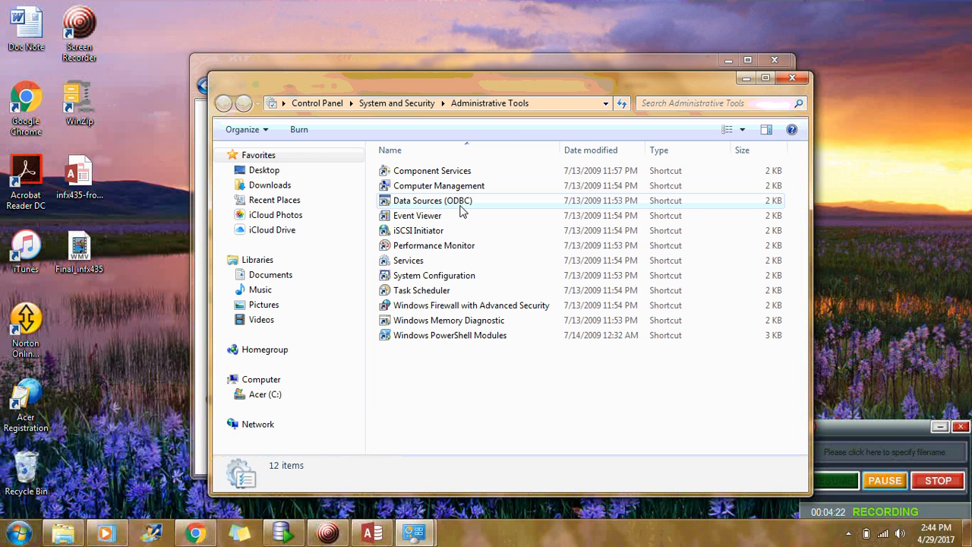
pyautogui.click(459, 202)
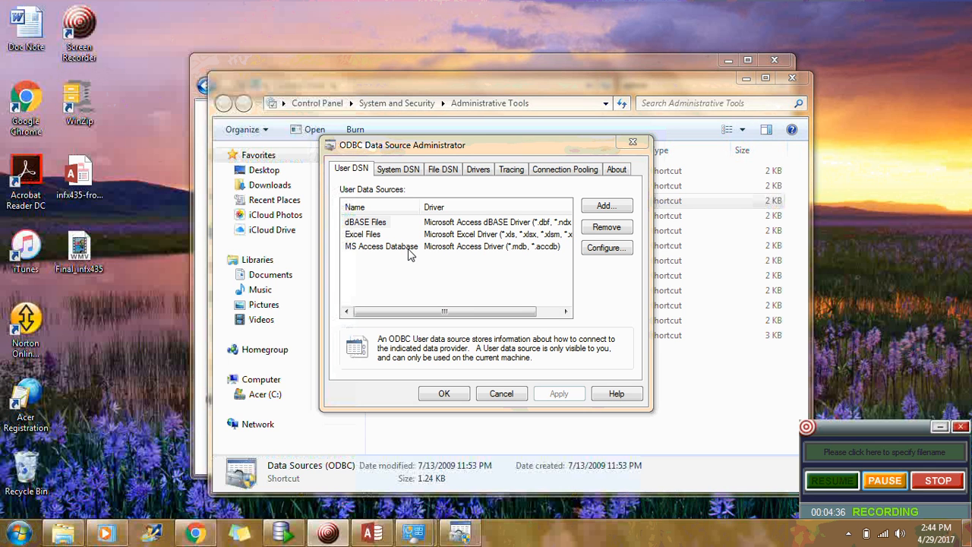
pyautogui.click(396, 170)
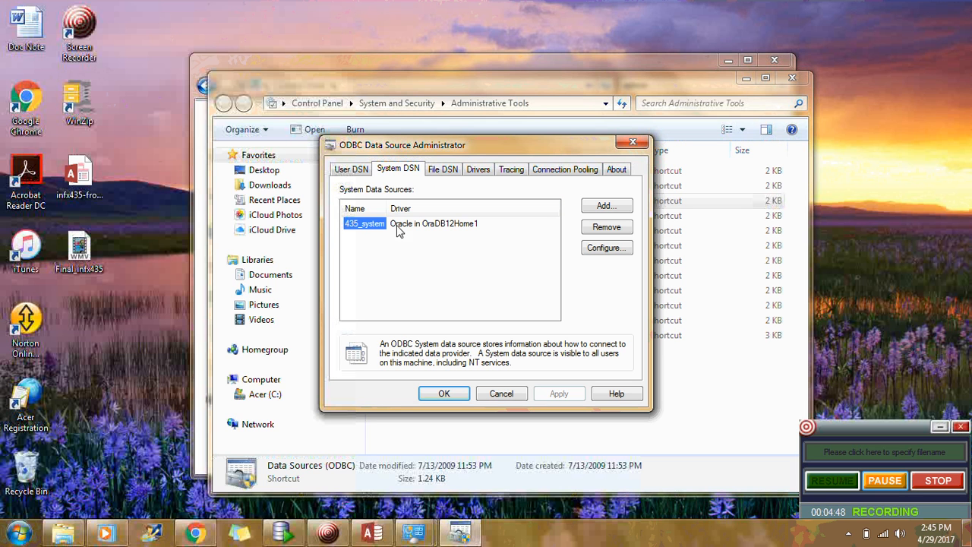
# - Add a new system data source using the Oracle in OraDB12Home1 driver
pyautogui.click(620, 212)
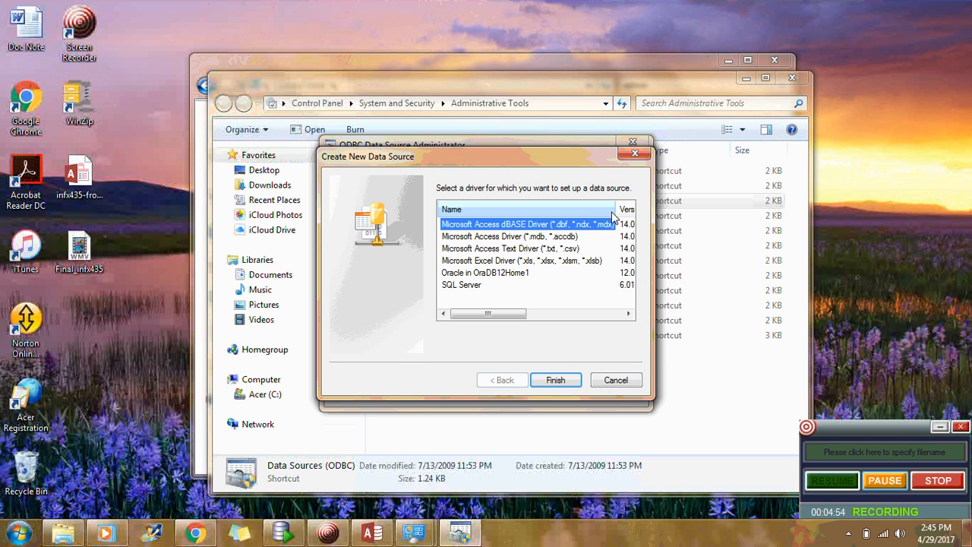
pyautogui.click(500, 273)
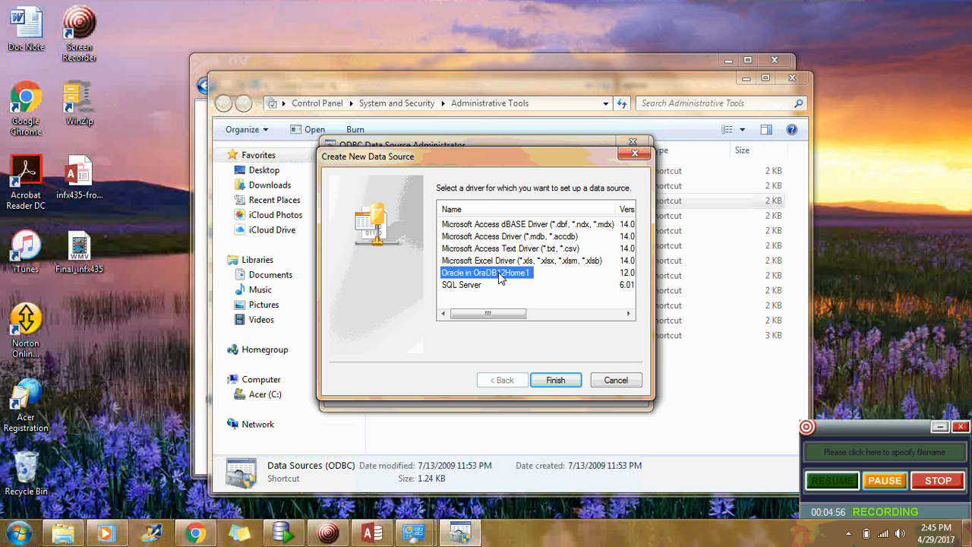
pyautogui.click(556, 380)
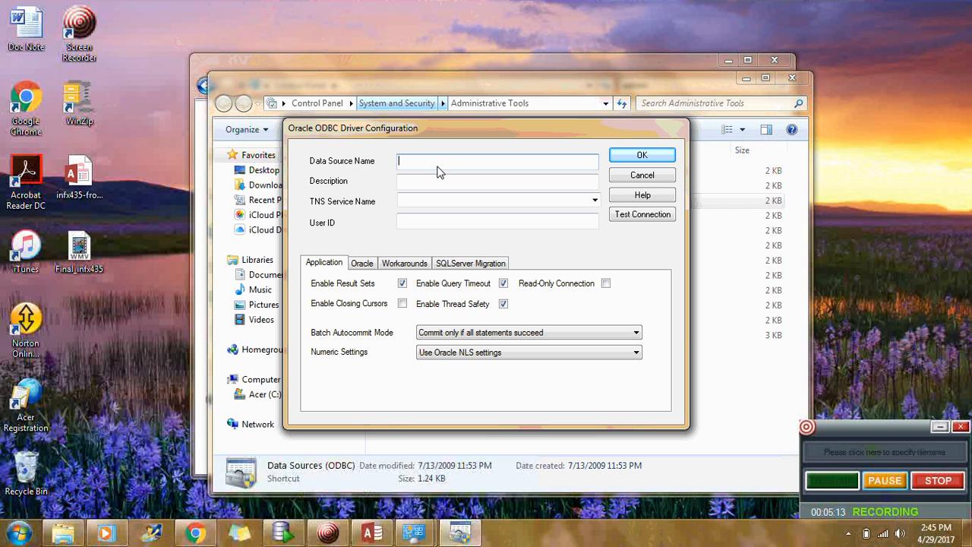
pyautogui.click(442, 199)
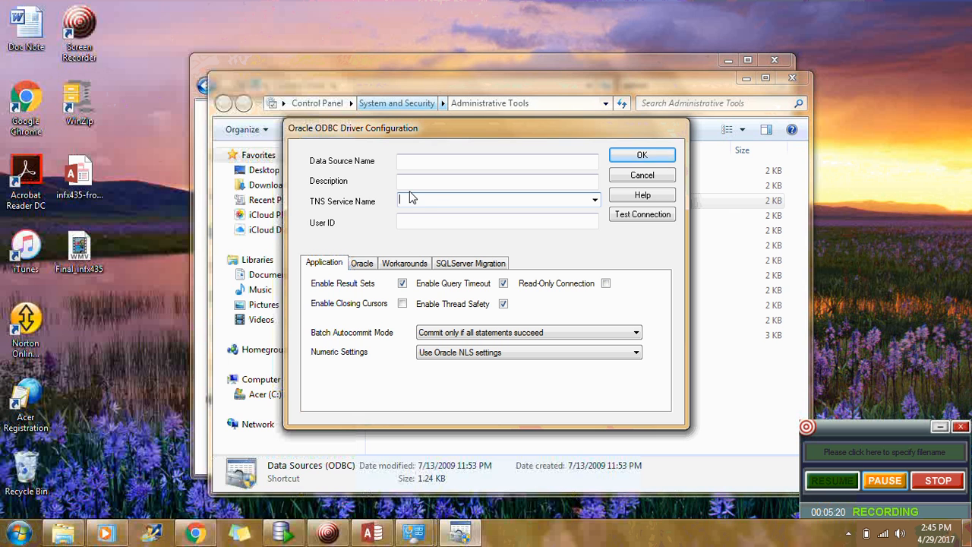
pyautogui.click(435, 227)
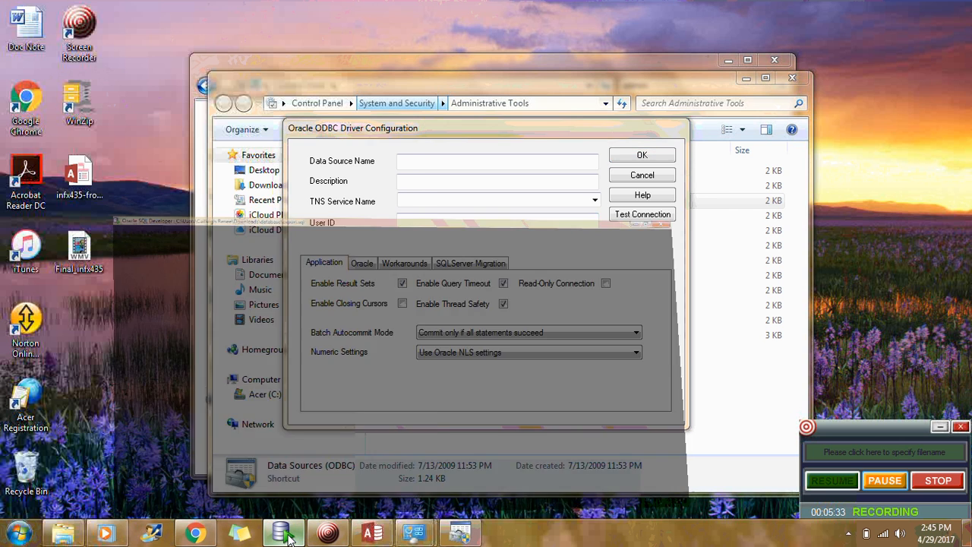
pyautogui.click(289, 537)
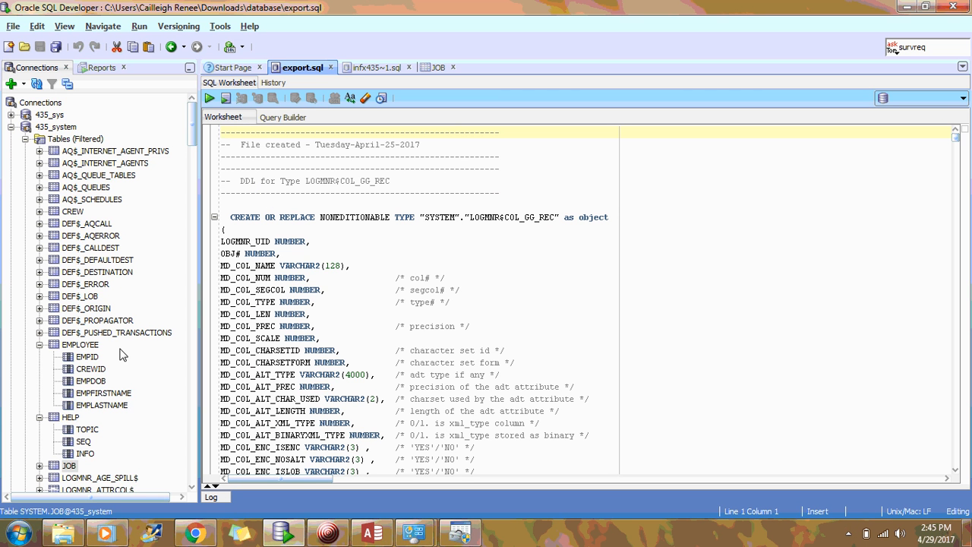
pyautogui.scroll(-10, 135, 337)
pyautogui.scroll(-5, 134, 336)
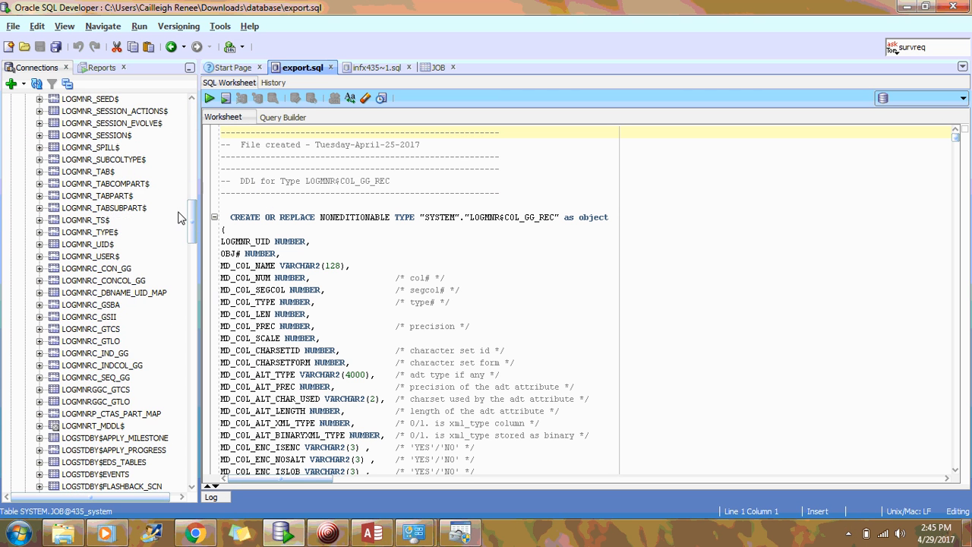
pyautogui.moveTo(190, 218); pyautogui.dragTo(180, 406)
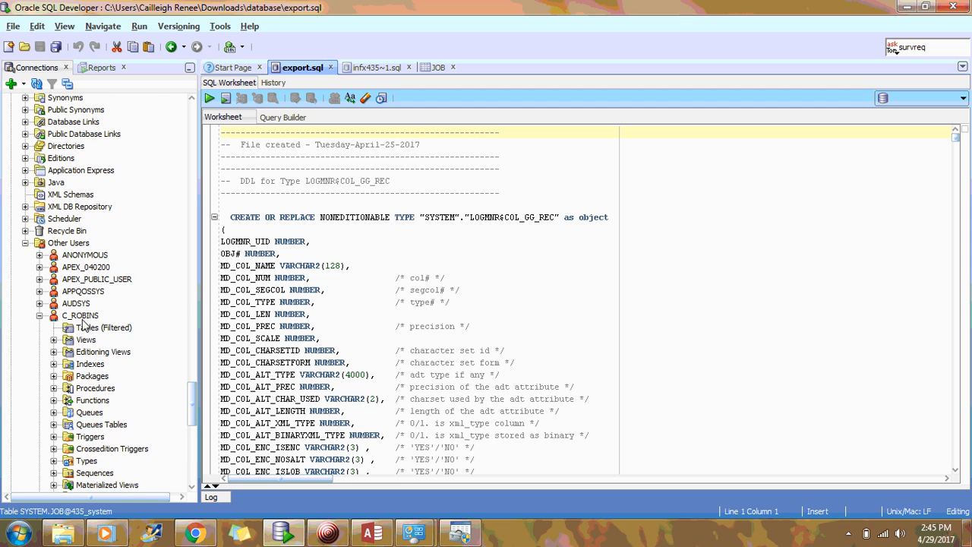
pyautogui.click(80, 315)
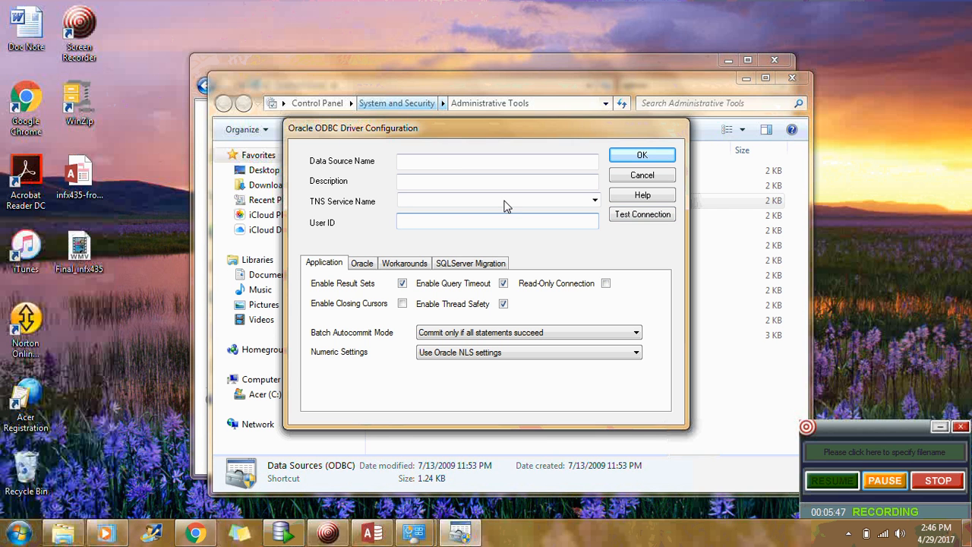
# - Save the 435_system configuration, close the ODBC and Control Panel windows, and return to Access External Data
pyautogui.click(656, 157)
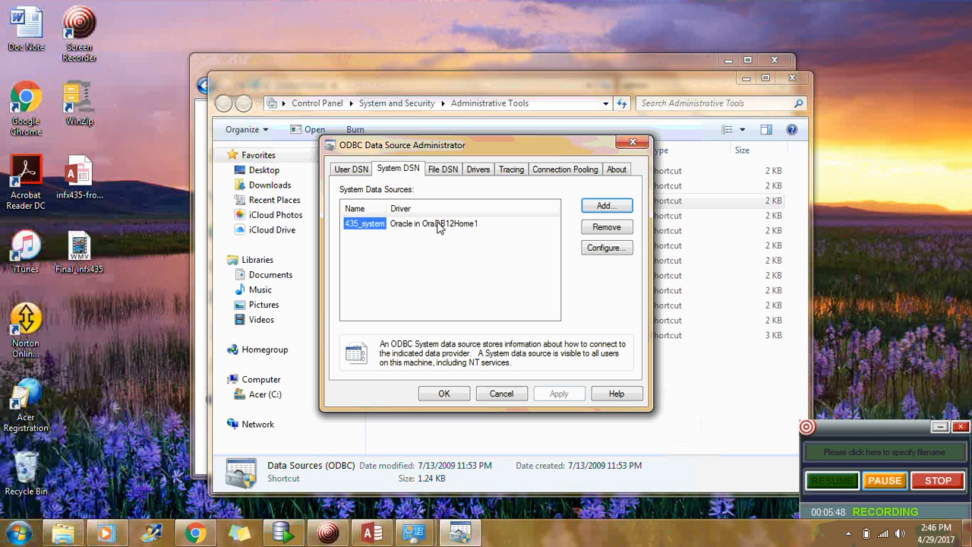
pyautogui.click(370, 223)
pyautogui.click(631, 145)
pyautogui.click(796, 78)
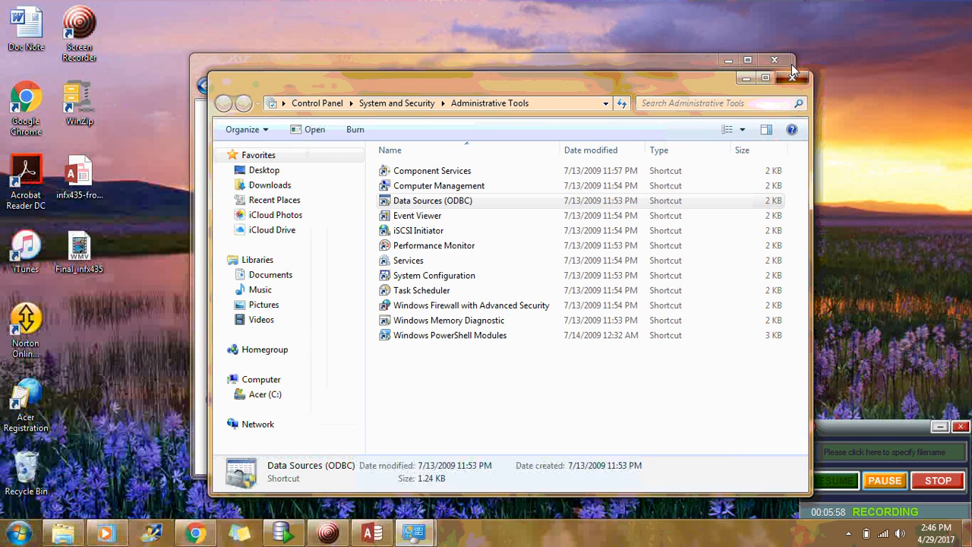
pyautogui.click(776, 60)
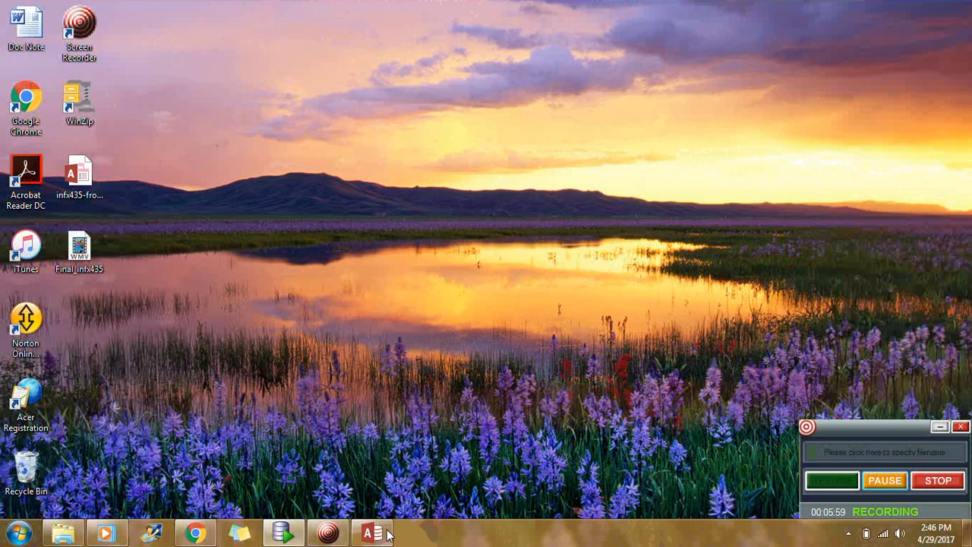
pyautogui.click(386, 534)
pyautogui.click(168, 34)
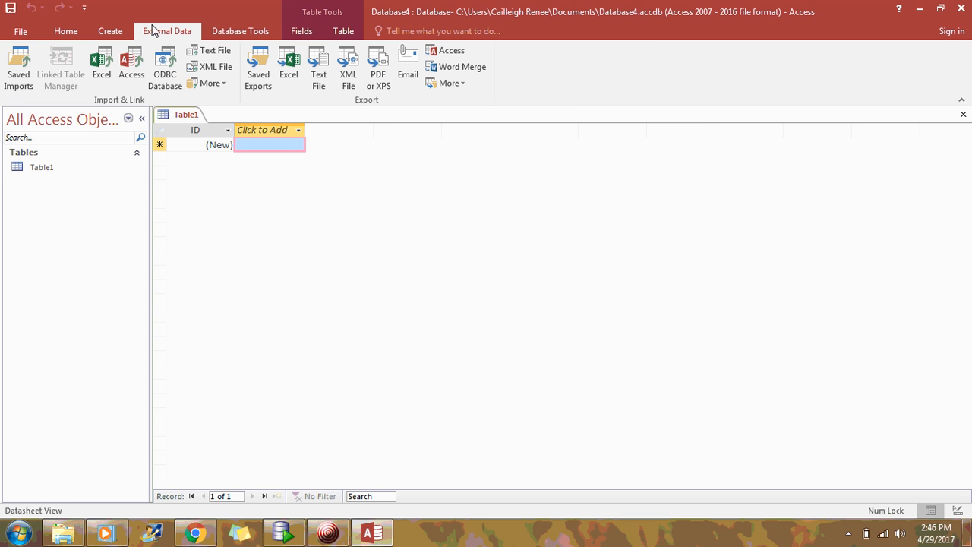
# - Link Access via ODBC Database to the 435_system machine data source
pyautogui.click(175, 87)
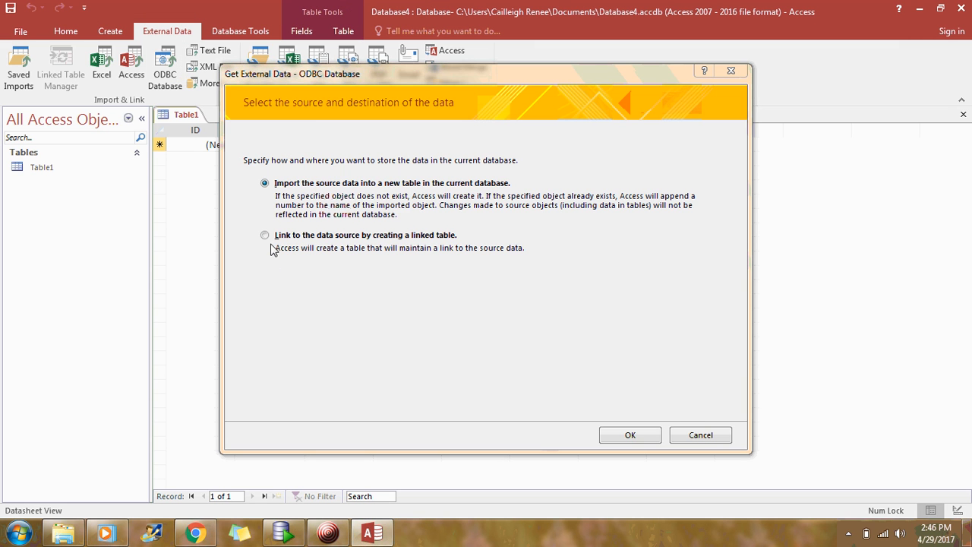
pyautogui.click(266, 236)
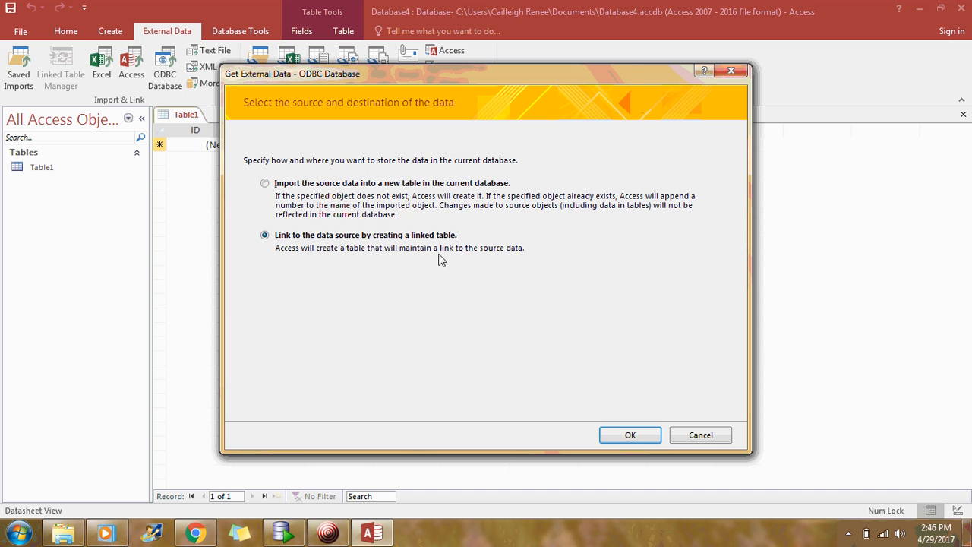
pyautogui.click(642, 441)
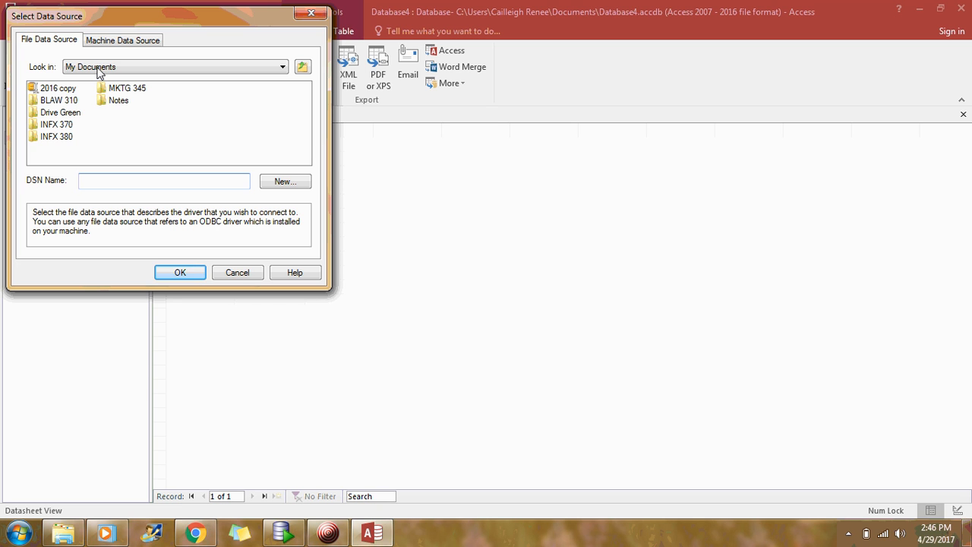
pyautogui.click(114, 42)
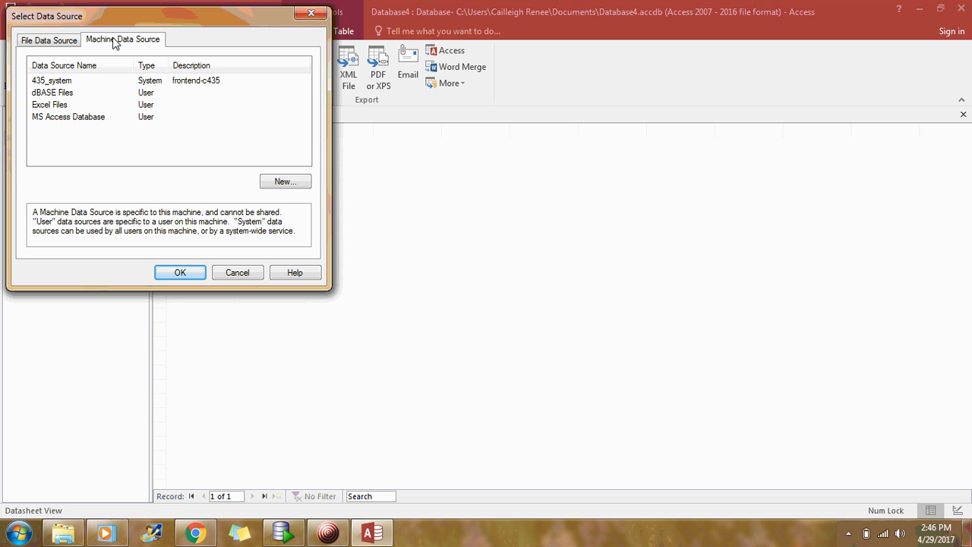
pyautogui.click(60, 83)
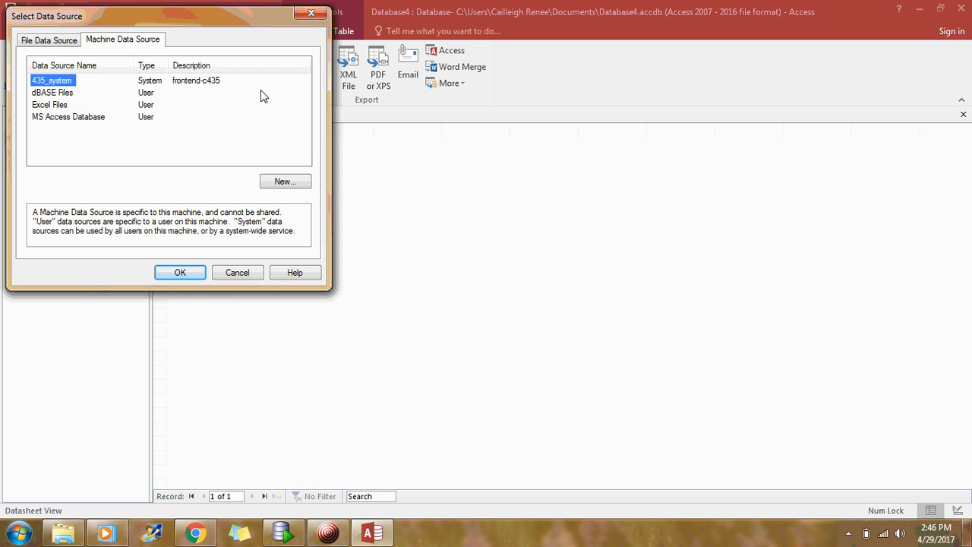
pyautogui.click(181, 272)
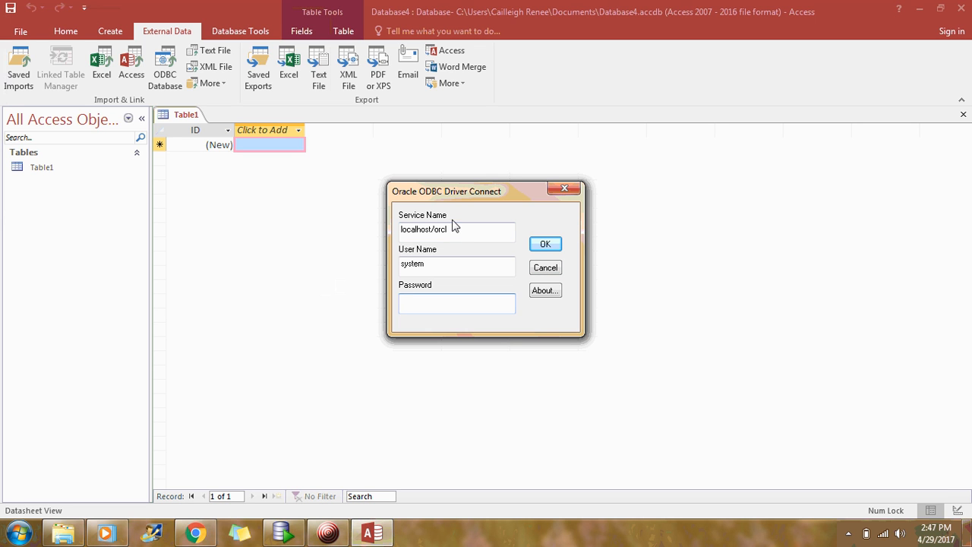
# - Replace the ODBC connection's user name with the schema user, enter its password, and submit the login
pyautogui.click(448, 269)
pyautogui.press('BackSpace')
pyautogui.press('BackSpace')
pyautogui.press('BackSpace')
pyautogui.press('BackSpace')
pyautogui.press('BackSpace')
pyautogui.click(416, 307)
pyautogui.write('*********')
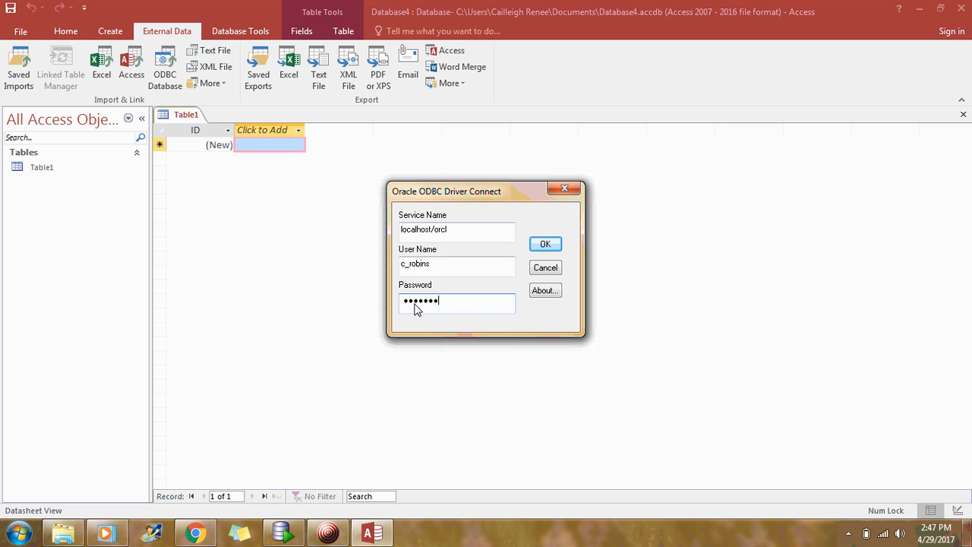
pyautogui.click(540, 249)
pyautogui.click(544, 246)
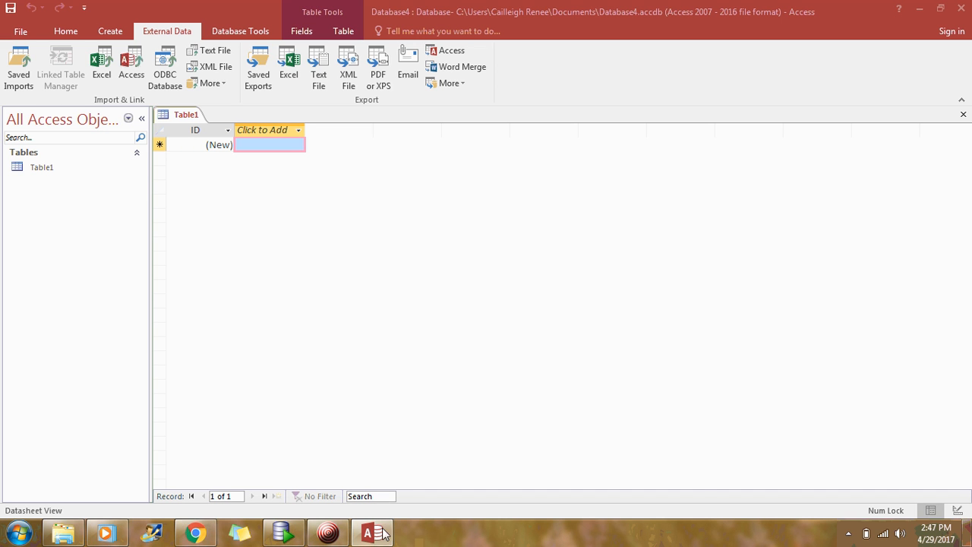
pyautogui.click(328, 532)
# - Select a few APEX tables in Link Tables, close it without linking, and show the File Info page
pyautogui.click(884, 480)
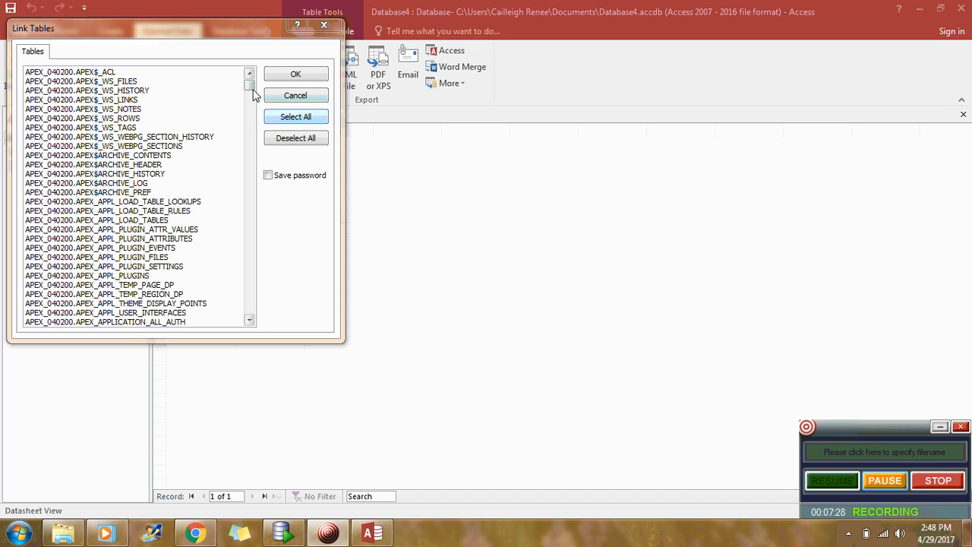
pyautogui.moveTo(253, 86)
pyautogui.mouseDown()
pyautogui.moveTo(256, 147)
pyautogui.moveTo(255, 93)
pyautogui.moveTo(267, 84)
pyautogui.mouseUp()
pyautogui.scroll(-11, 152, 137)
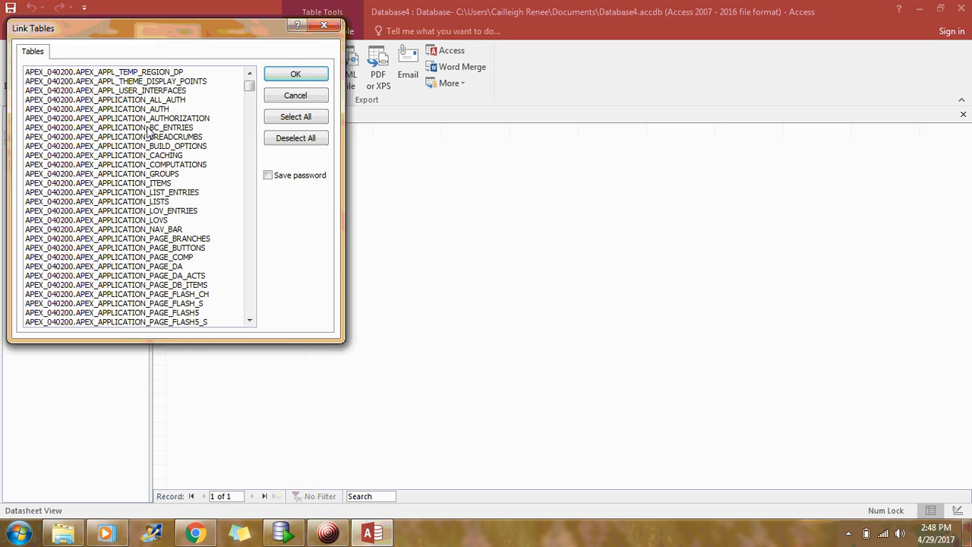
pyautogui.click(142, 174)
pyautogui.scroll(-14, 144, 179)
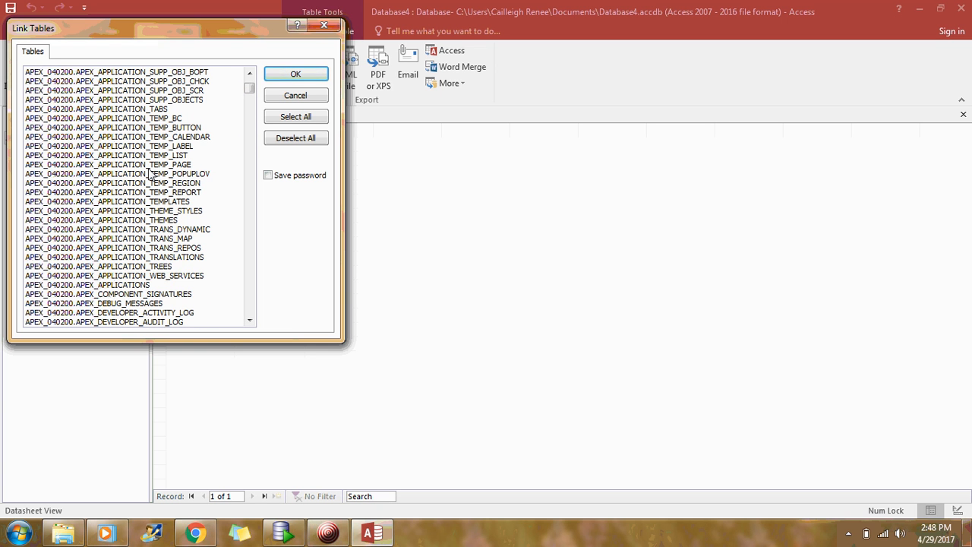
pyautogui.click(141, 278)
pyautogui.click(139, 285)
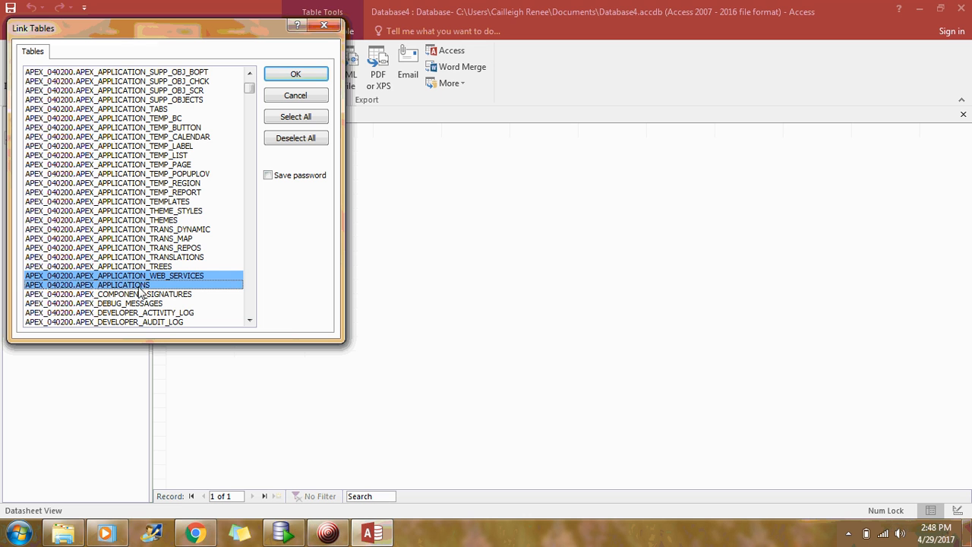
pyautogui.click(140, 257)
pyautogui.click(141, 220)
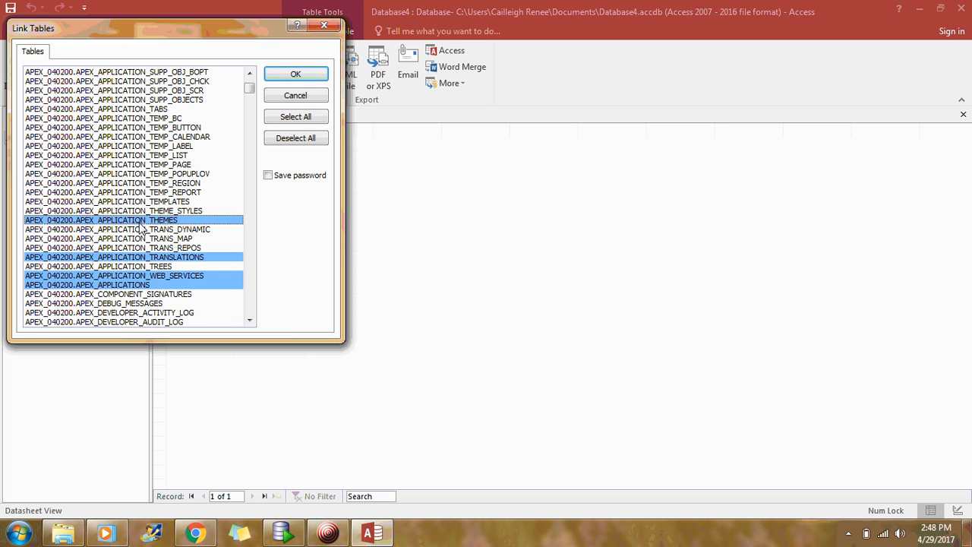
pyautogui.click(316, 29)
pyautogui.click(18, 33)
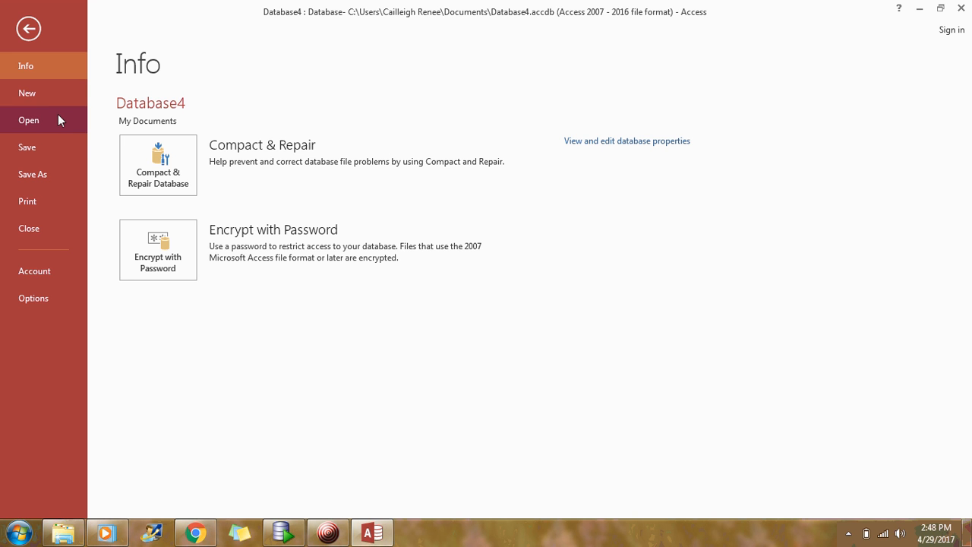
# - Open the infx435-frontend database from Backstage's Recent list
pyautogui.click(58, 116)
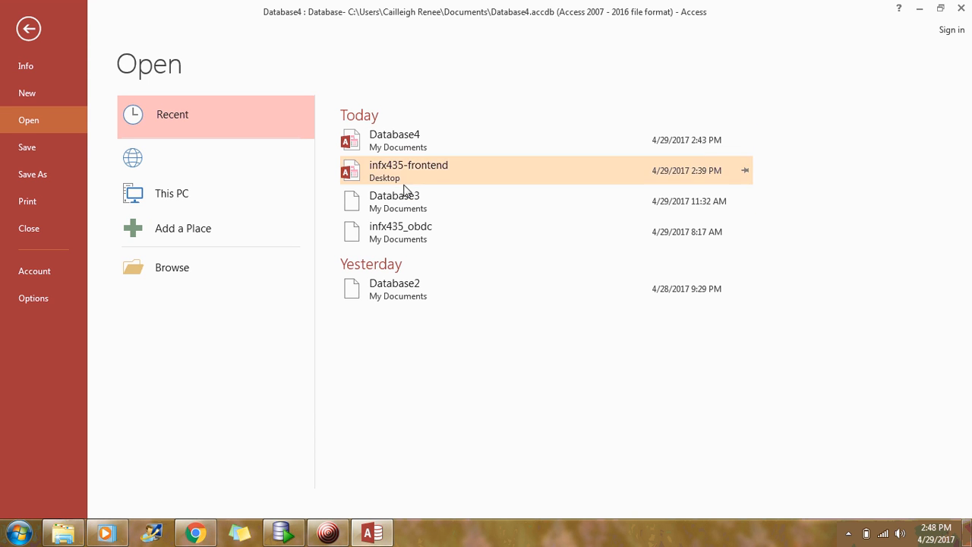
pyautogui.click(402, 180)
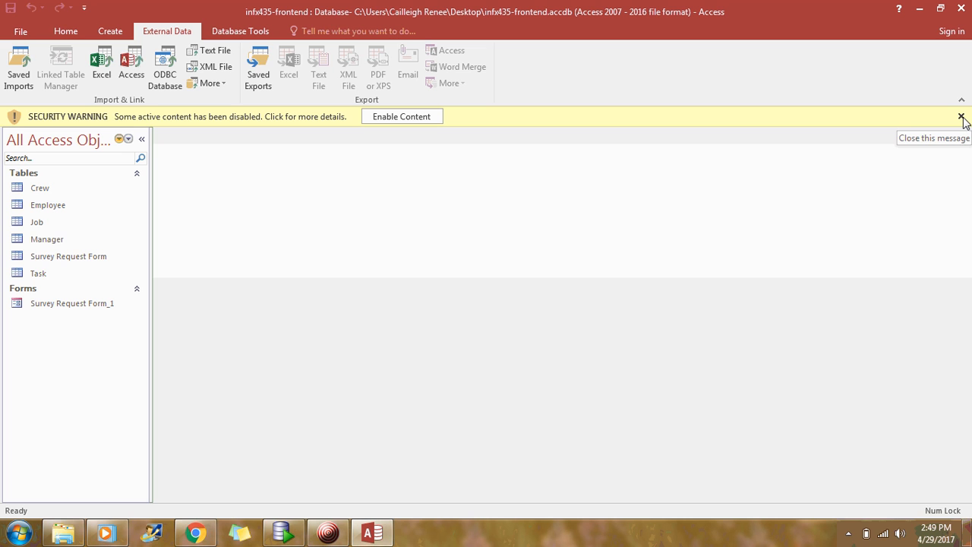
# - Enable content, open the Survey Request Form table, scroll across its columns and return to the first field
pyautogui.click(419, 116)
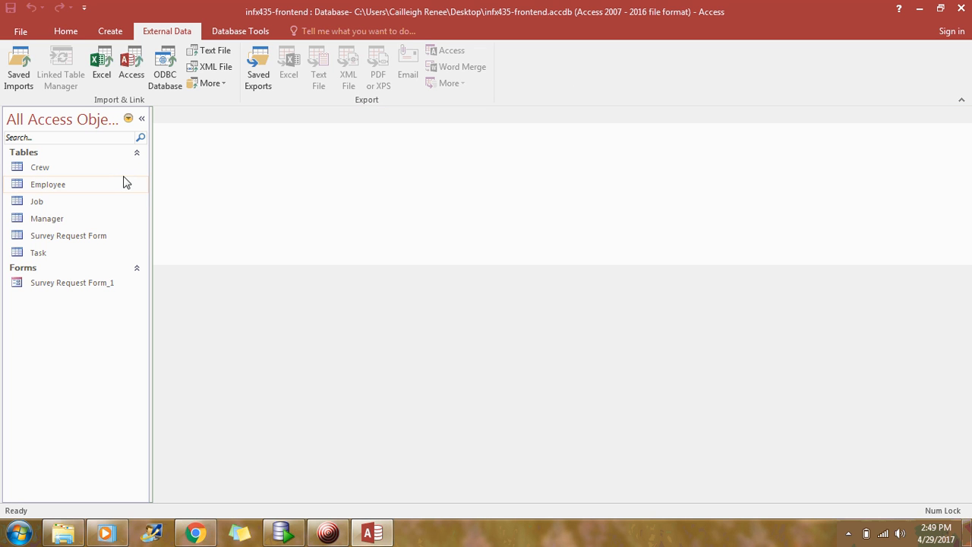
pyautogui.click(58, 240)
pyautogui.doubleClick(58, 240)
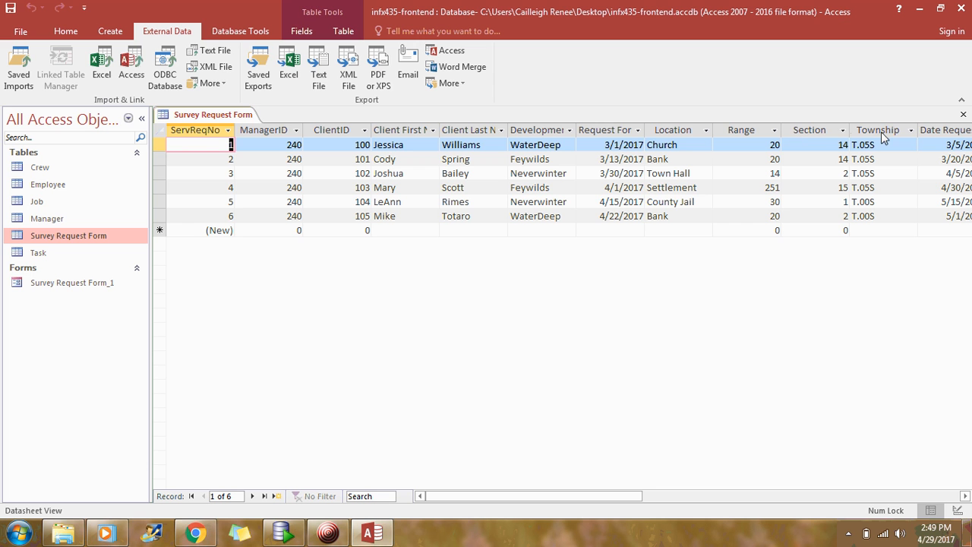
pyautogui.moveTo(555, 499); pyautogui.dragTo(649, 504)
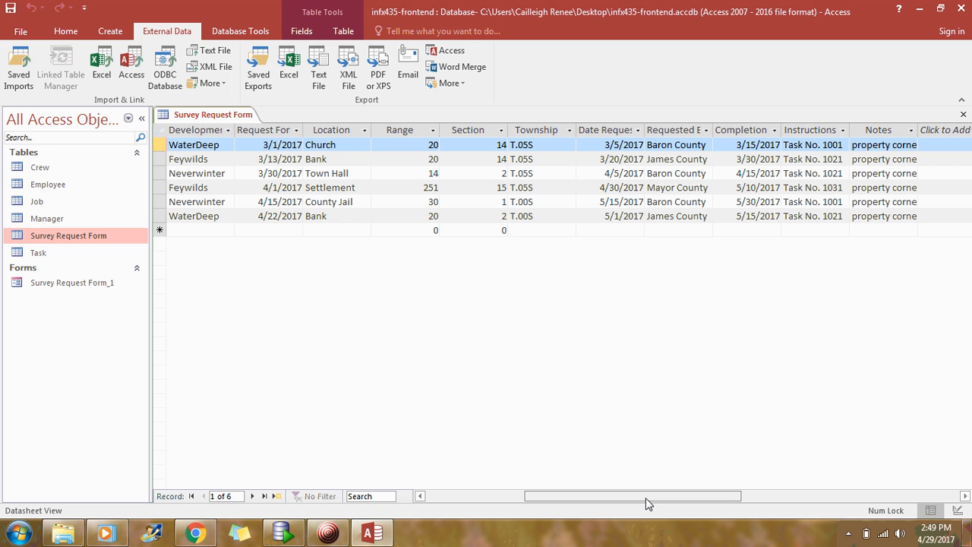
pyautogui.press('Home')
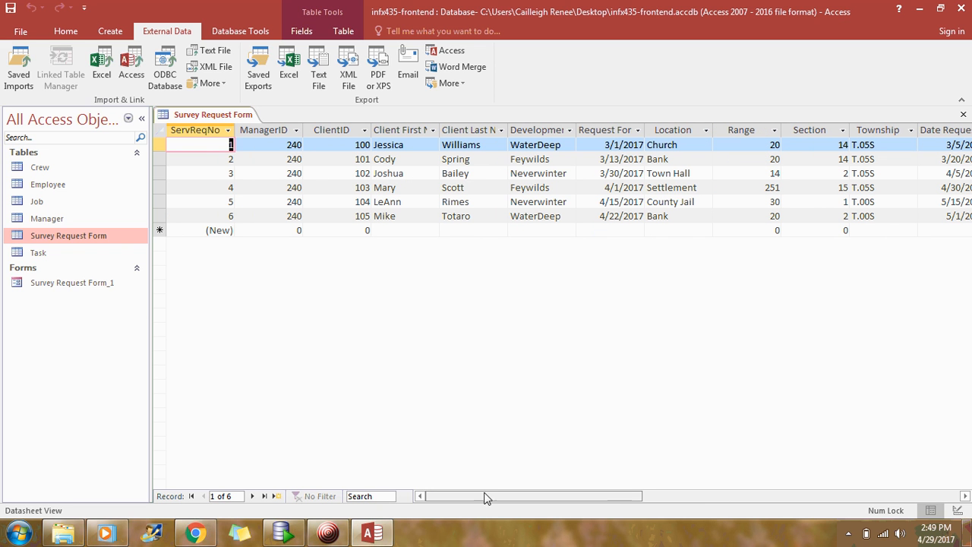
# - Open the Manager, Employee, Crew, Job and Task tables in datasheet view
pyautogui.click(49, 219)
pyautogui.doubleClick(48, 219)
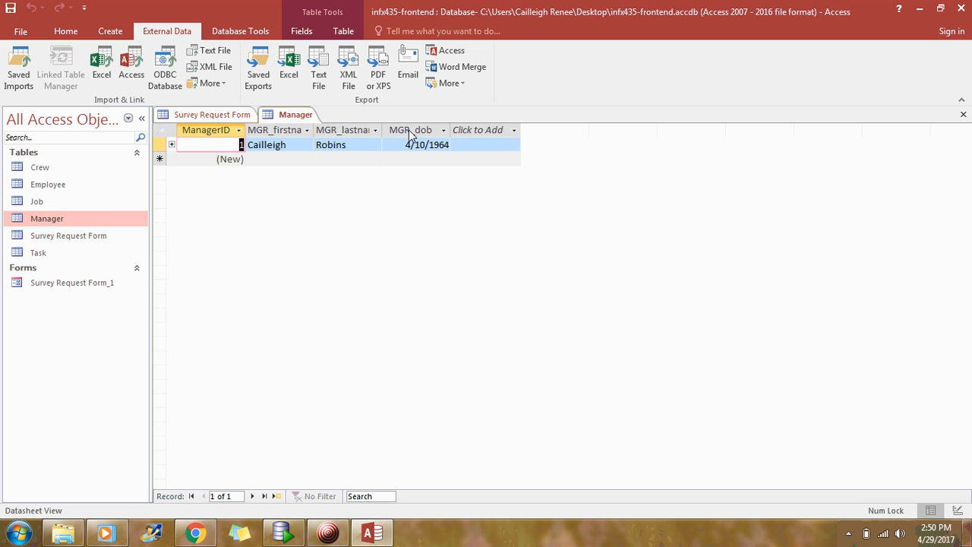
pyautogui.click(69, 190)
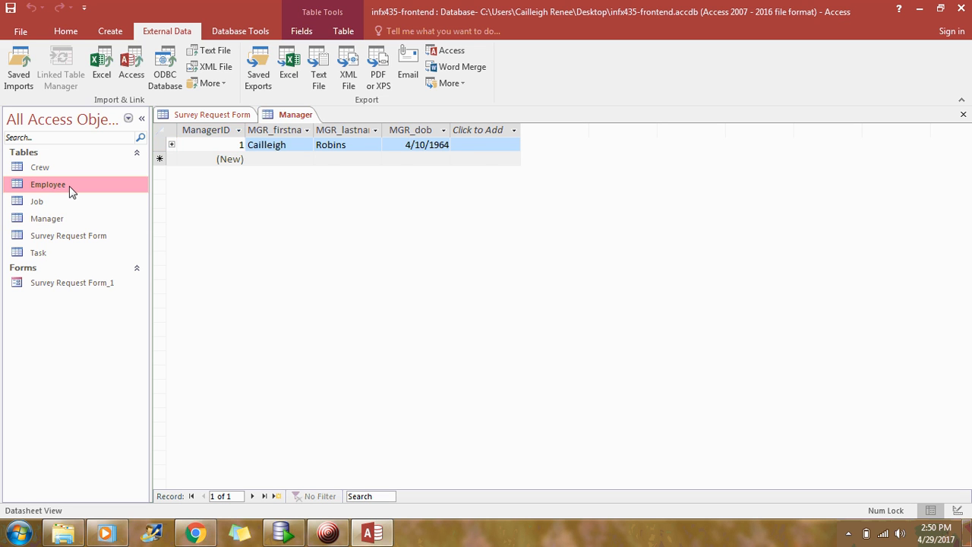
pyautogui.doubleClick(69, 190)
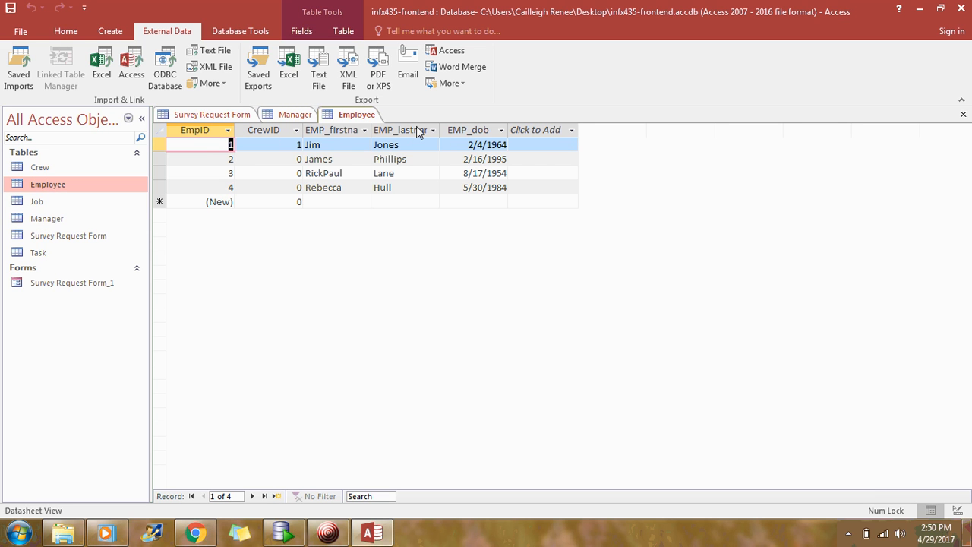
pyautogui.click(66, 169)
pyautogui.doubleClick(66, 168)
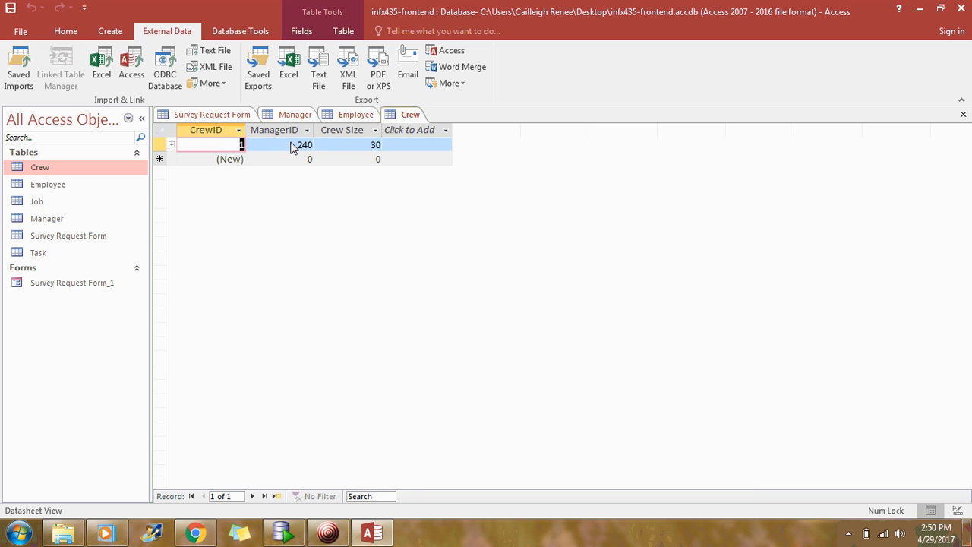
pyautogui.doubleClick(38, 200)
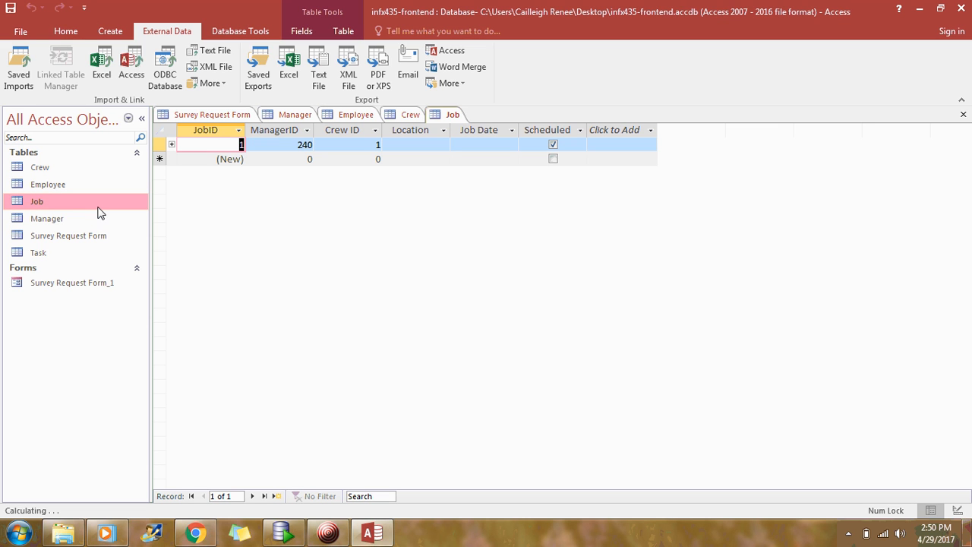
pyautogui.click(46, 253)
pyautogui.doubleClick(46, 252)
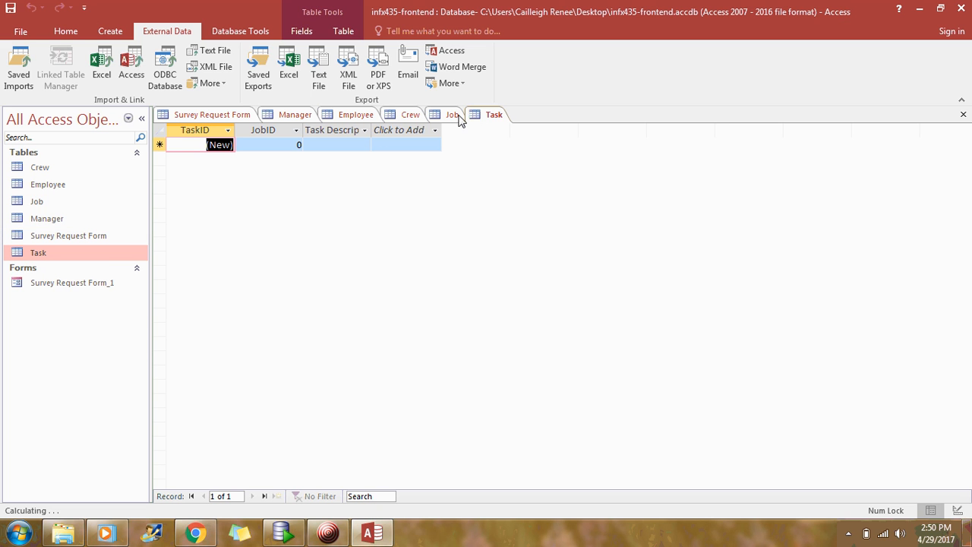
pyautogui.click(230, 34)
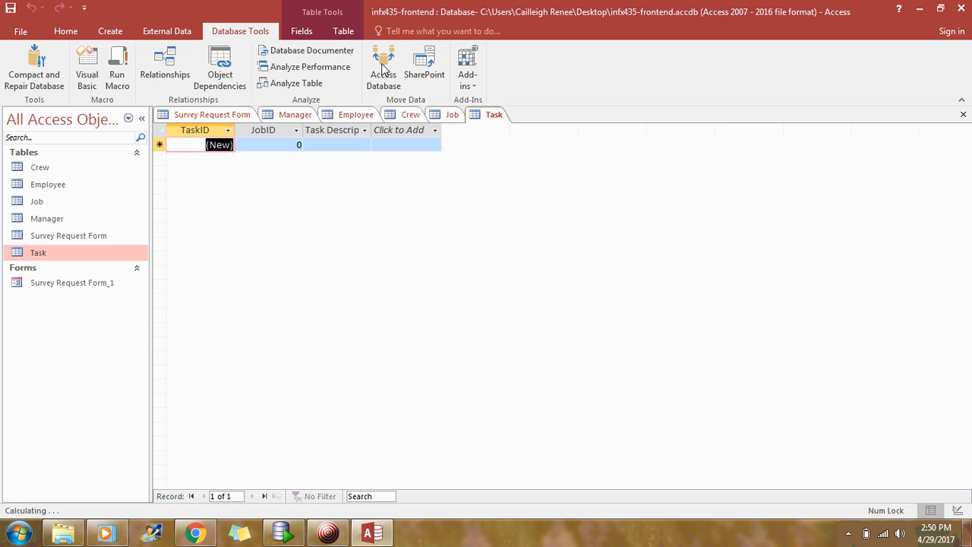
# - Open Relationships and point out ServReqNo, ManagerID, CrewID, EmpID, TaskID and JobID key fields
pyautogui.click(171, 61)
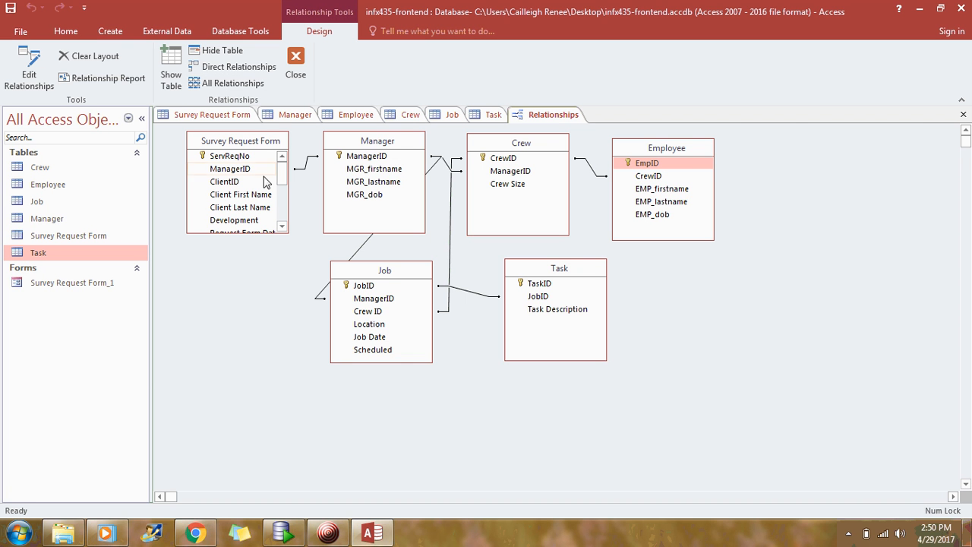
pyautogui.moveTo(281, 170)
pyautogui.mouseDown()
pyautogui.moveTo(285, 205)
pyautogui.moveTo(281, 170)
pyautogui.mouseUp()
pyautogui.click(240, 157)
pyautogui.click(345, 156)
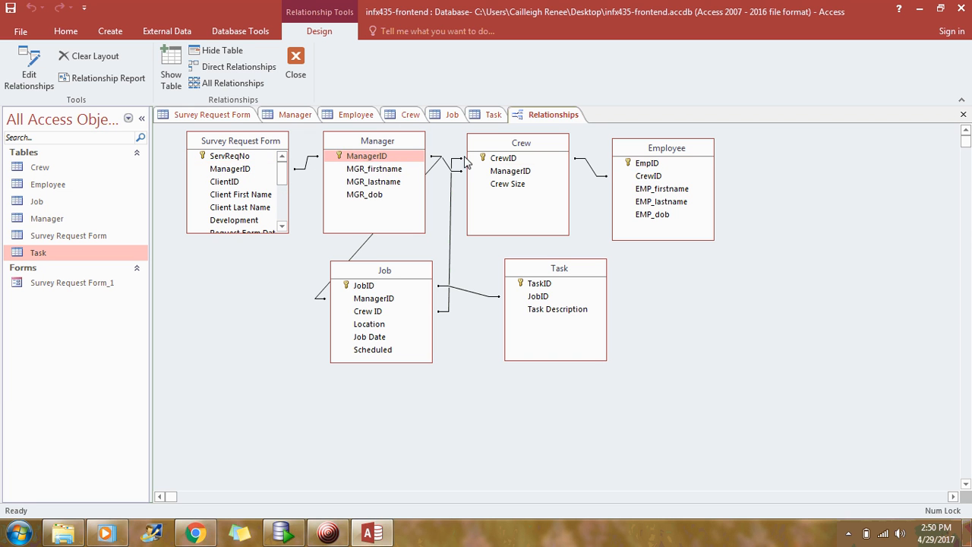
pyautogui.click(490, 159)
pyautogui.click(666, 168)
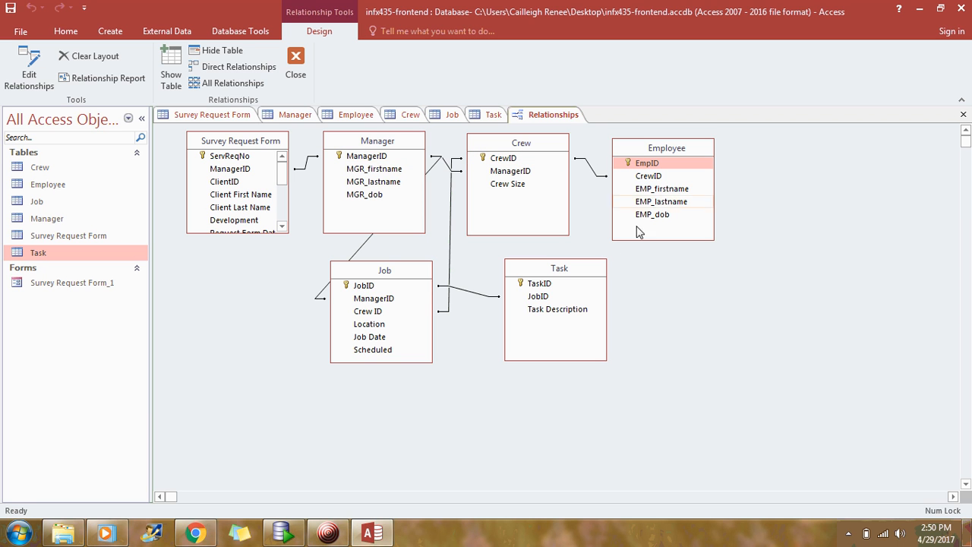
pyautogui.click(547, 283)
pyautogui.click(380, 286)
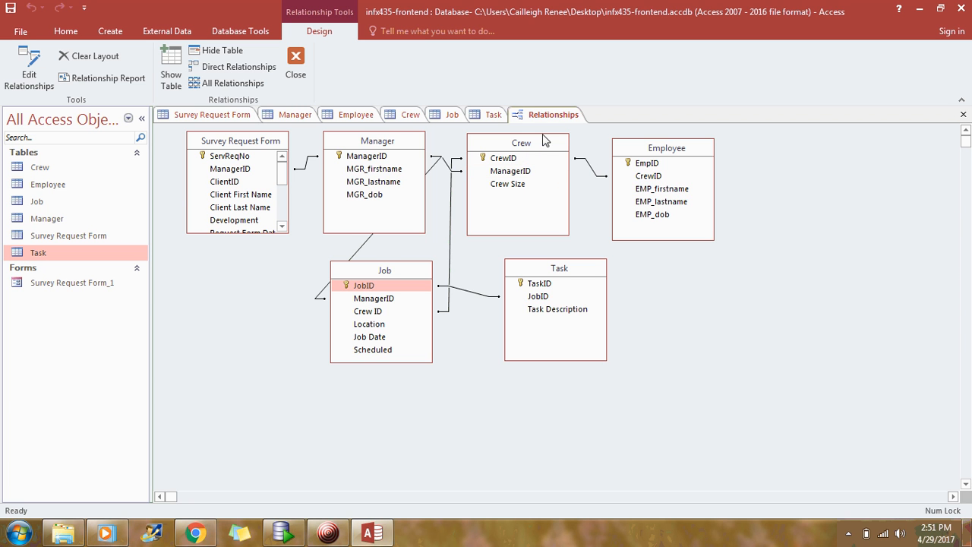
# - Glance at the saved SELECT join query in SQL Developer, then minimize it
pyautogui.click(275, 534)
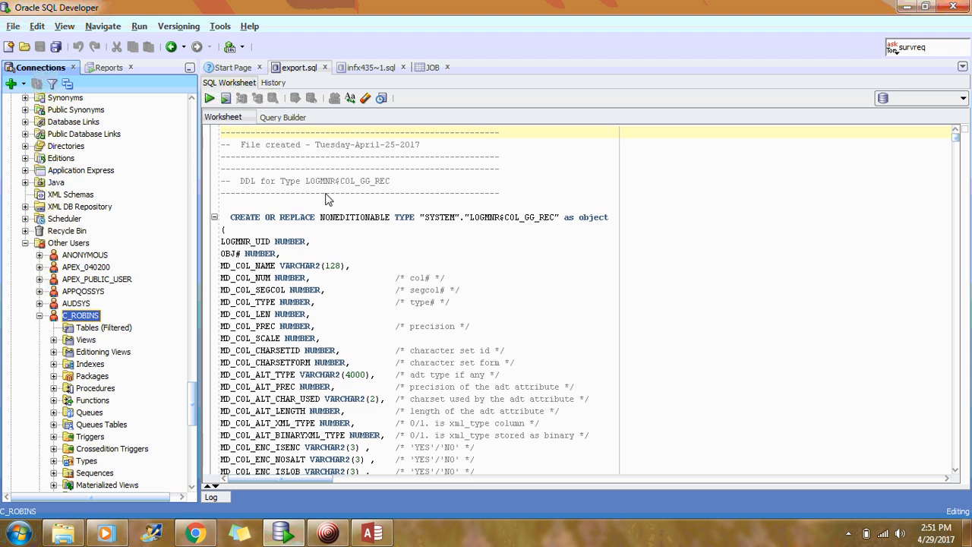
pyautogui.click(368, 67)
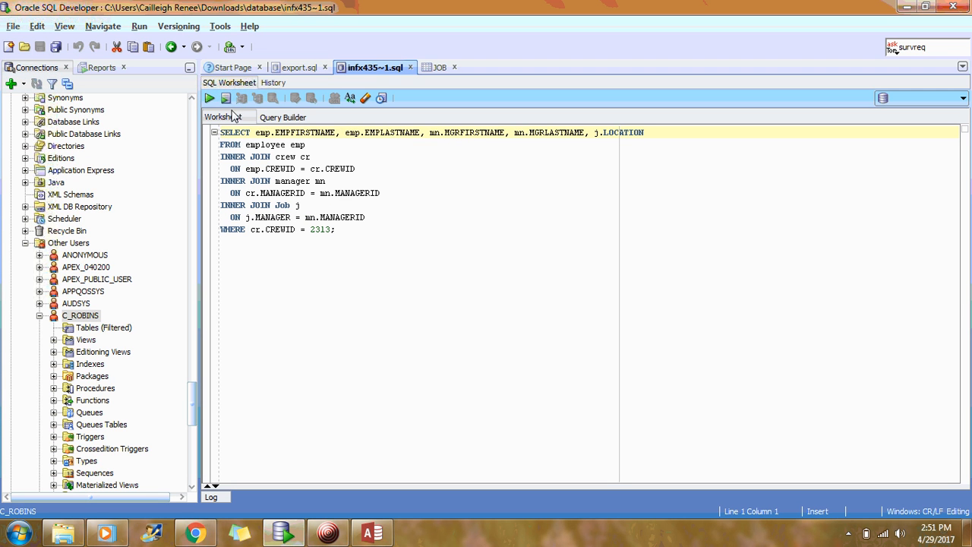
pyautogui.click(907, 9)
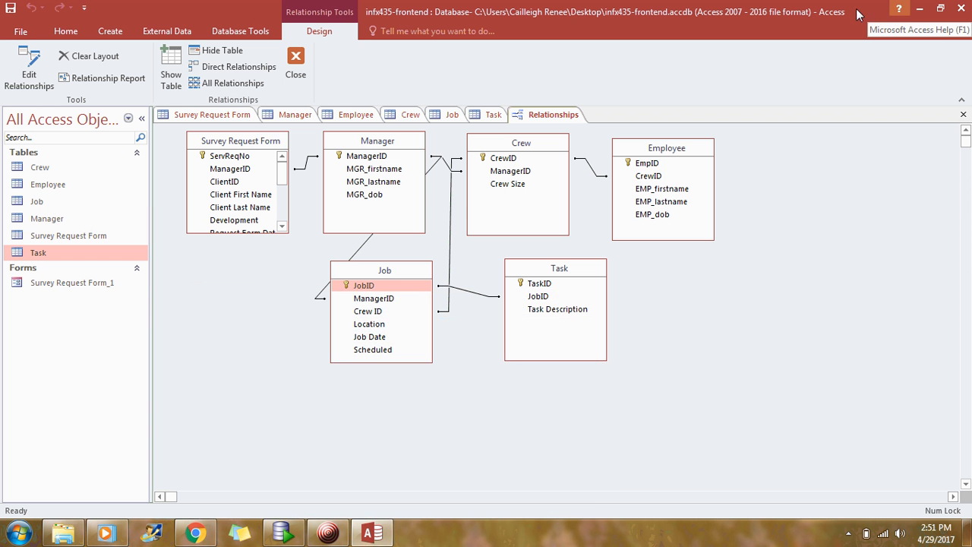
# - Open the Survey Request Form_1 form in Form View, showing the first of six records
pyautogui.doubleClick(71, 283)
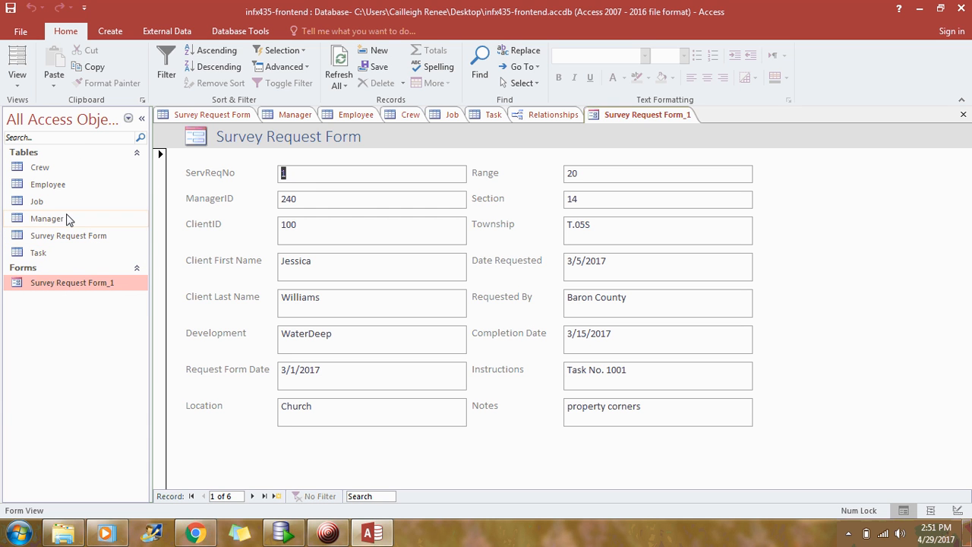
pyautogui.click(64, 236)
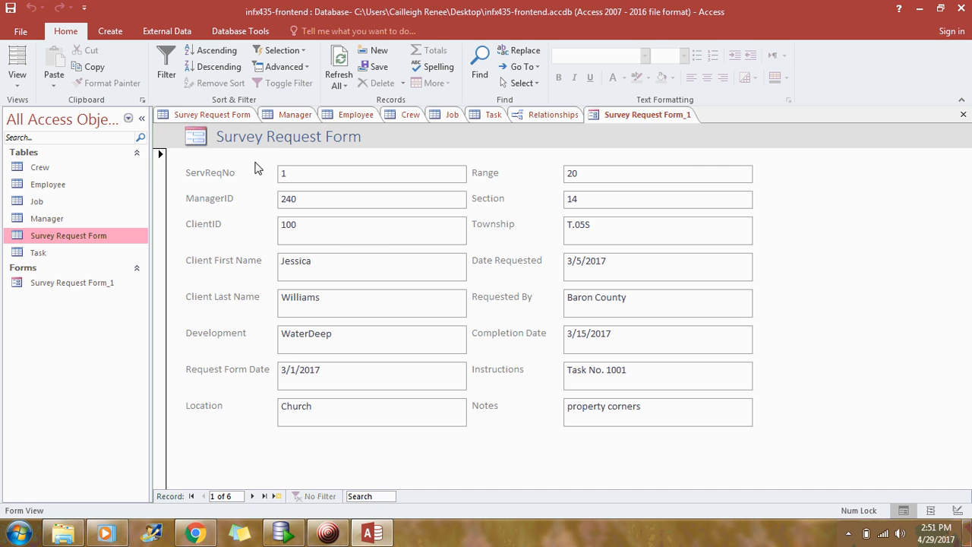
pyautogui.click(477, 59)
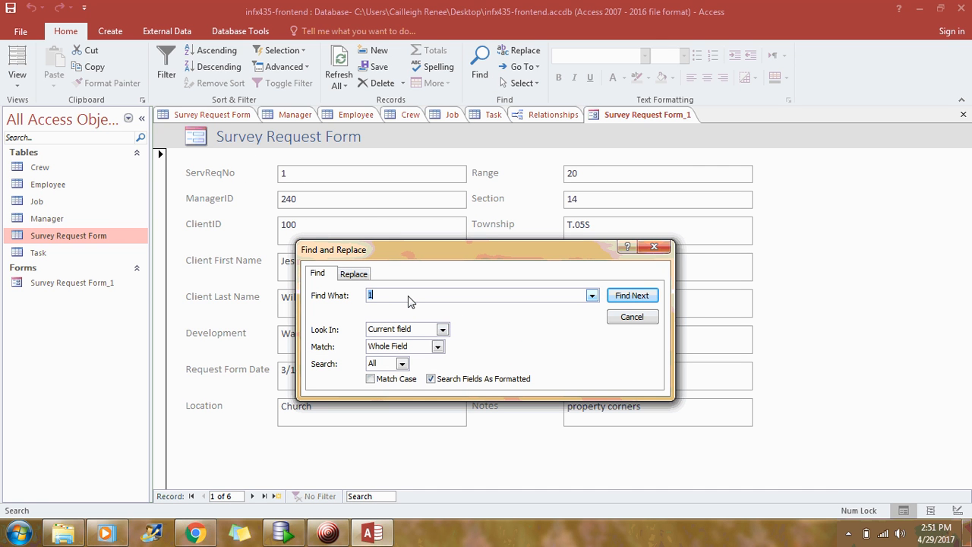
pyautogui.press('BackSpace')
pyautogui.write('240')
pyautogui.click(637, 297)
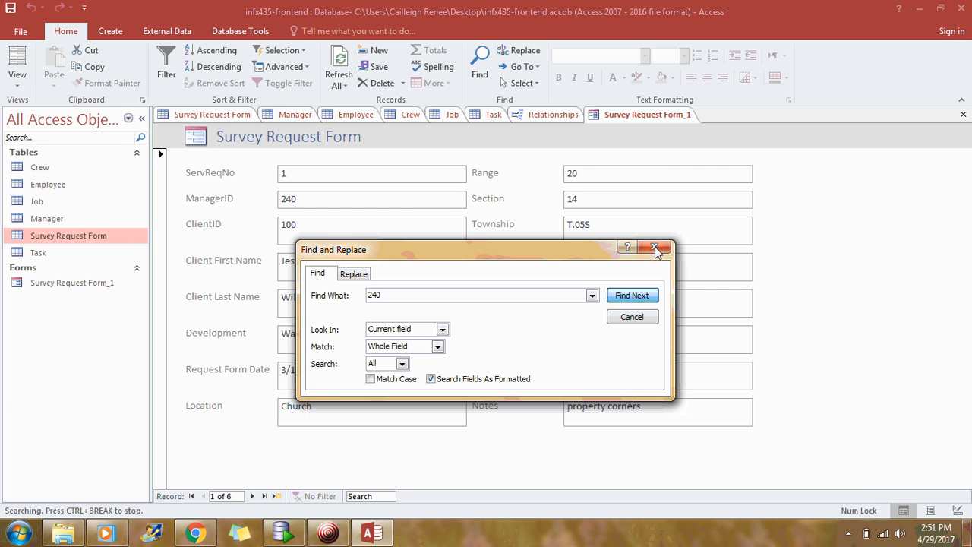
pyautogui.click(329, 533)
pyautogui.click(334, 540)
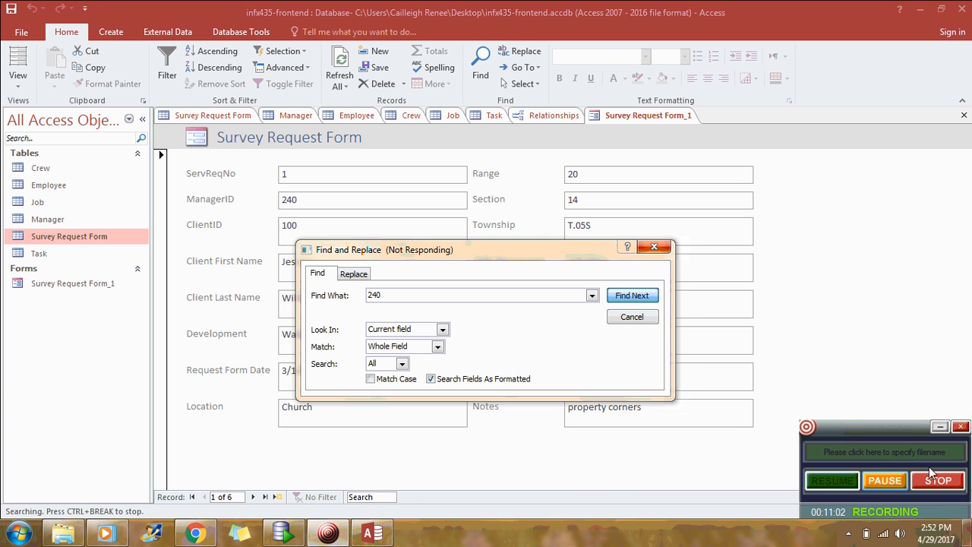
pyautogui.click(867, 488)
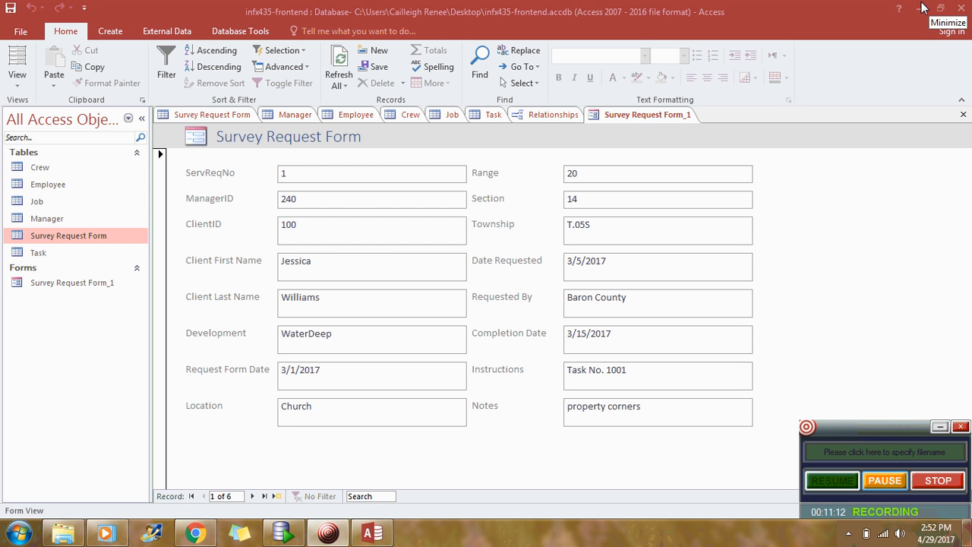
pyautogui.click(967, 13)
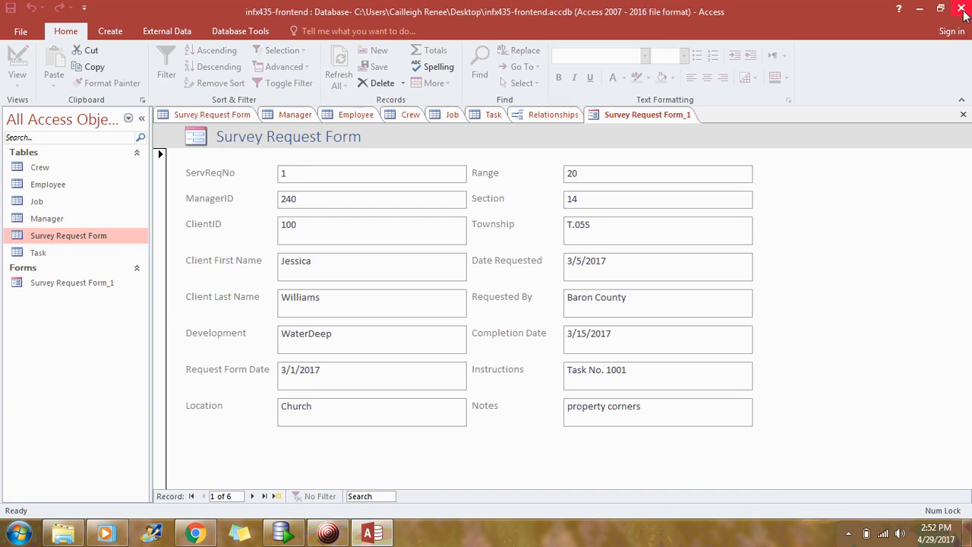